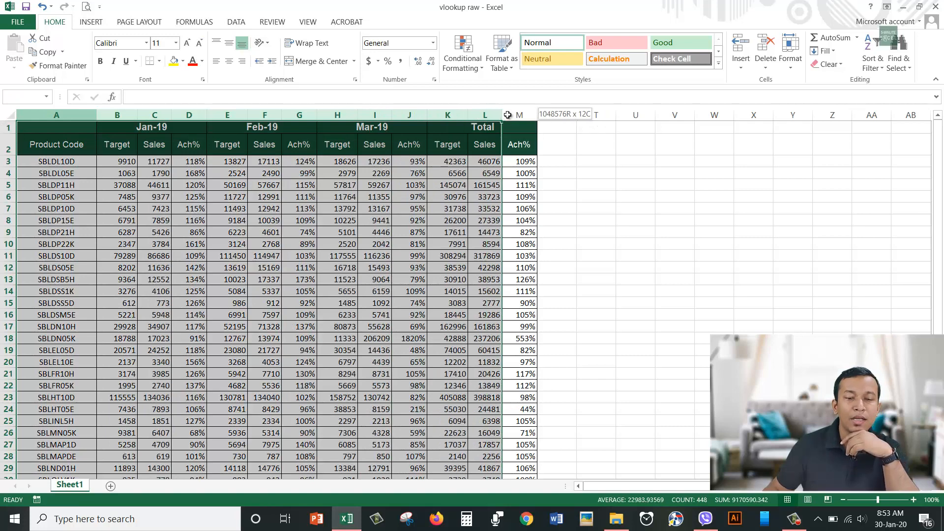
Examine the source table's product code column, the monthly Target, Sales and Ach% headings, and the formulas in the Total columns
{"action": "left_click", "coordinate": [641, 277]}
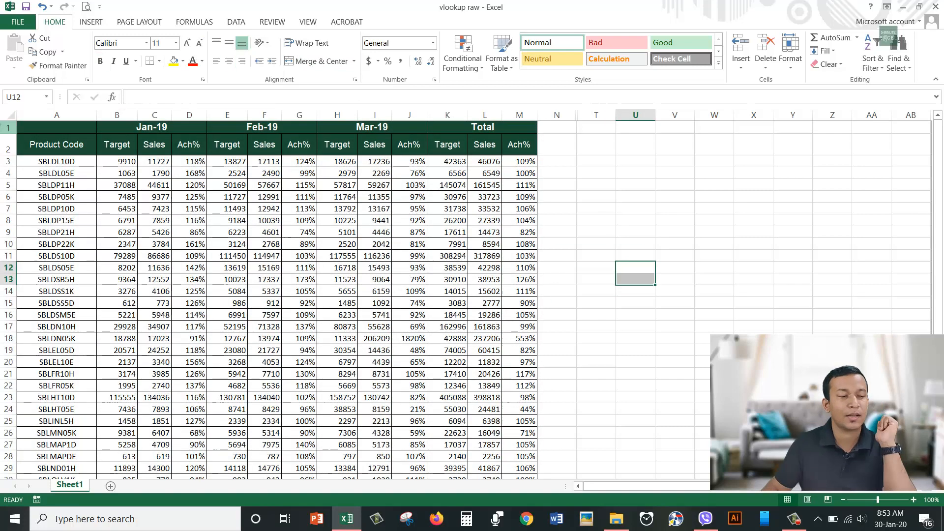
{"action": "left_click", "coordinate": [63, 113]}
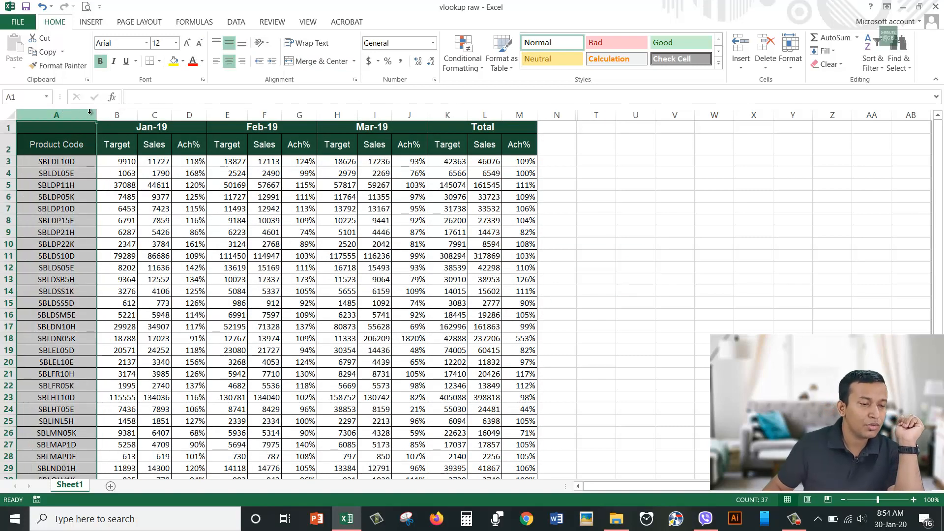
{"action": "left_click_drag", "start_coordinate": [120, 143], "coordinate": [194, 145]}
{"action": "left_click_drag", "start_coordinate": [270, 127], "coordinate": [273, 135]}
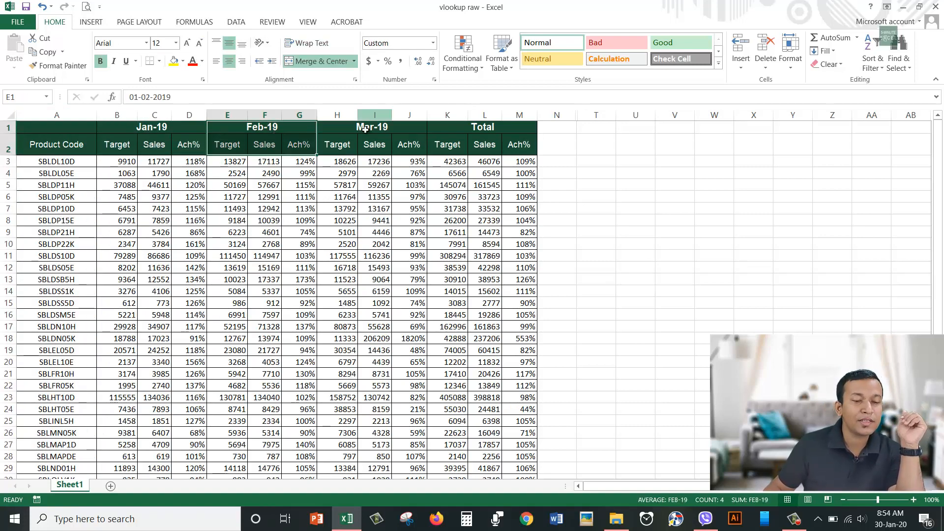
{"action": "left_click_drag", "start_coordinate": [369, 127], "coordinate": [369, 147]}
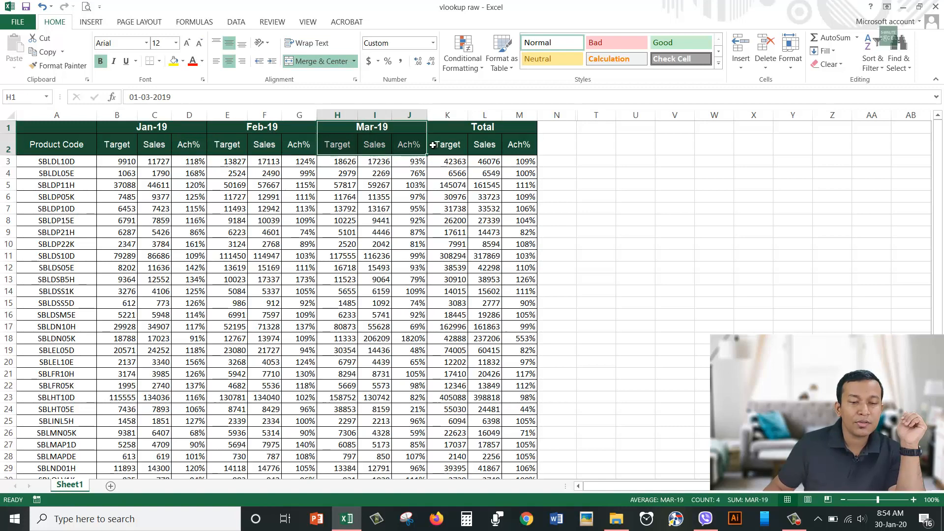
{"action": "left_click_drag", "start_coordinate": [442, 132], "coordinate": [444, 144]}
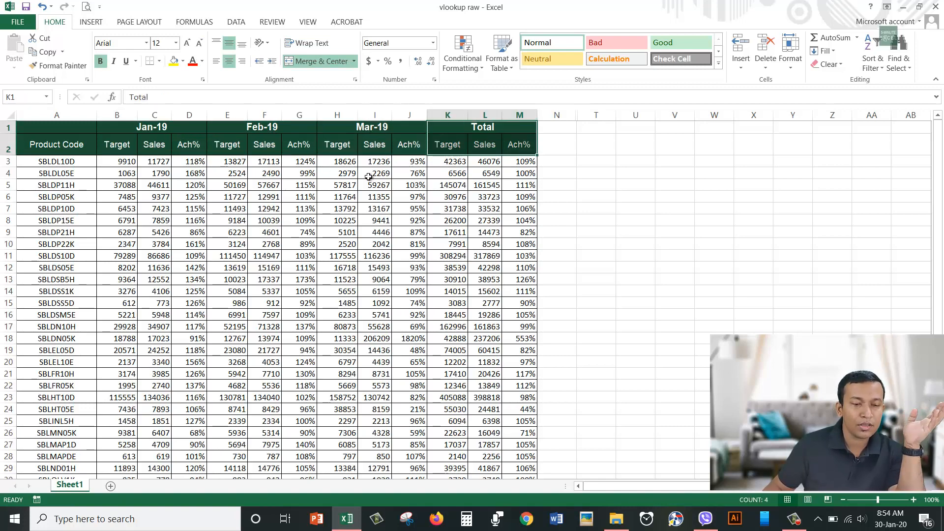
{"action": "left_click", "coordinate": [459, 162]}
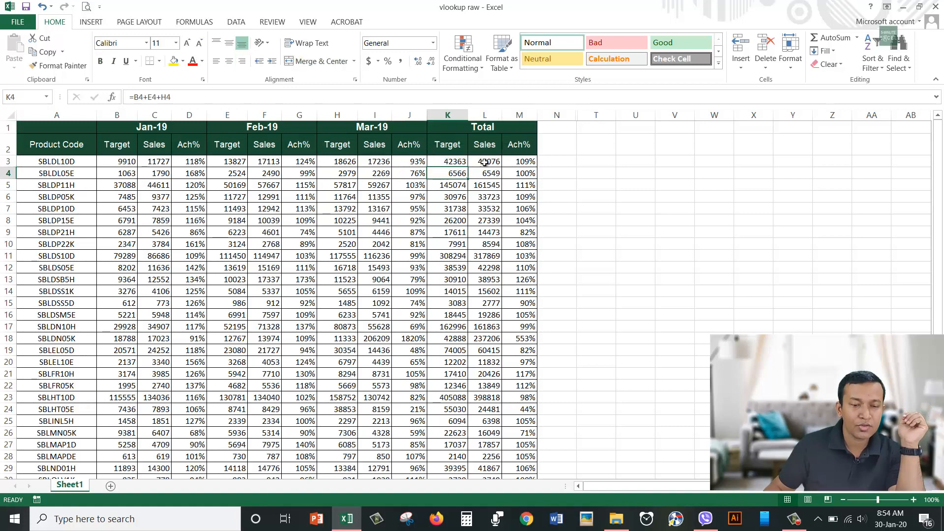
{"action": "left_click", "coordinate": [492, 162]}
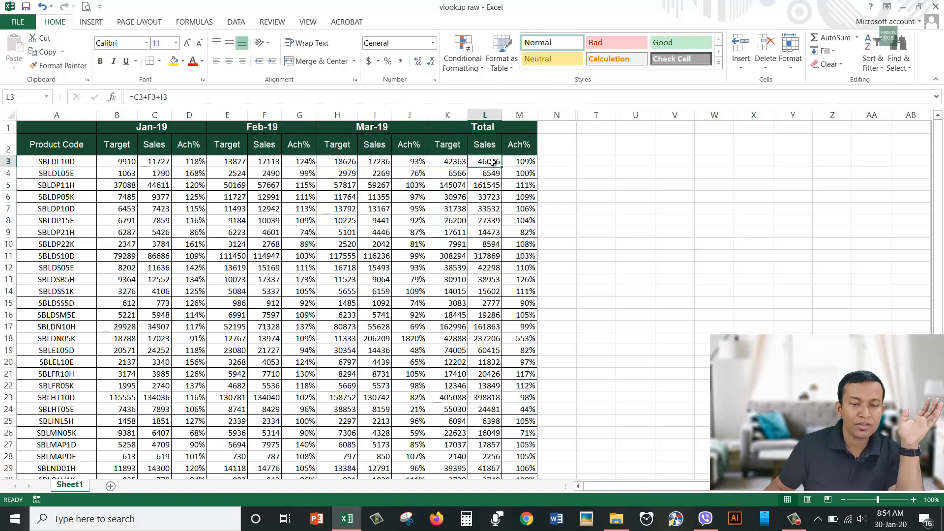
Review the full source data across columns A to M and follow the January figures of product SBLDP10D along its row
{"action": "left_click", "coordinate": [703, 207]}
{"action": "left_click_drag", "start_coordinate": [77, 112], "coordinate": [518, 115]}
{"action": "left_click", "coordinate": [712, 313]}
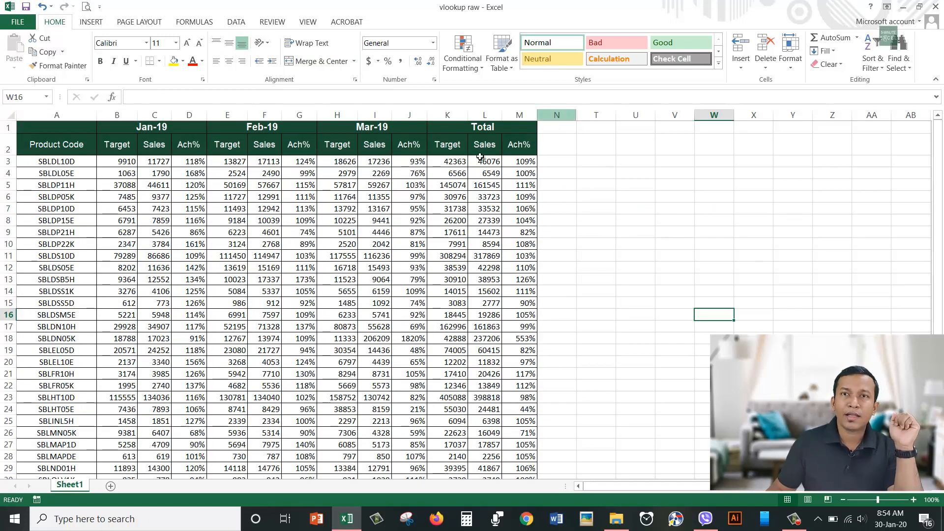
{"action": "left_click", "coordinate": [60, 210]}
{"action": "key", "text": "Right"}
{"action": "key", "text": "Right"}
{"action": "key", "text": "Right"}
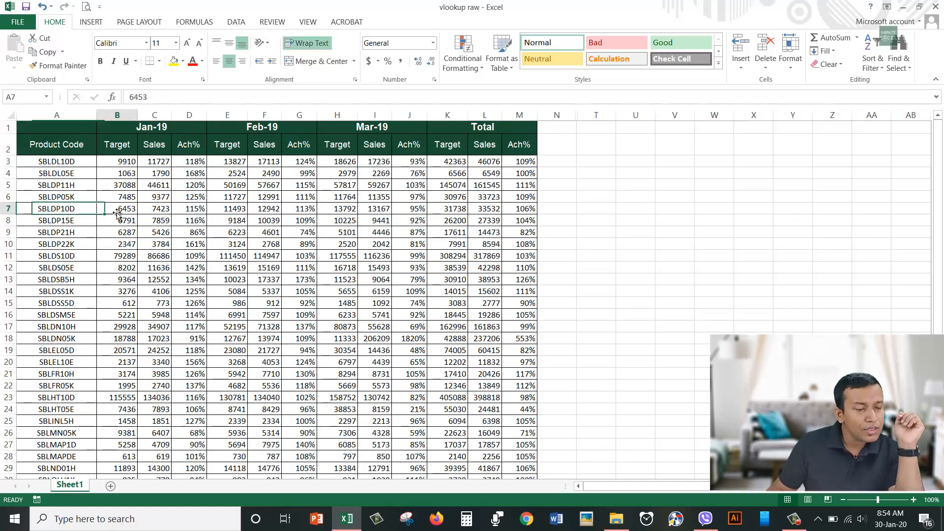
{"action": "key", "text": "Down"}
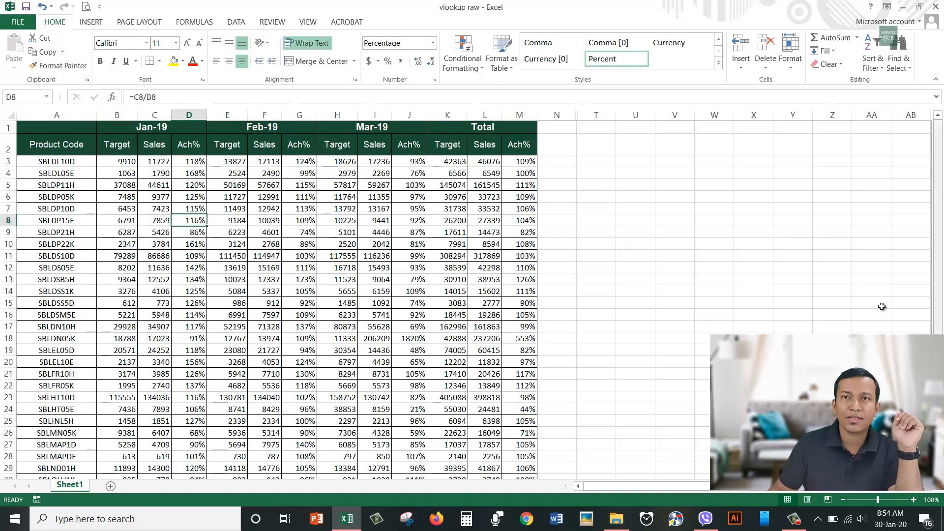
Unhide columns O to S between columns N and T
{"action": "left_click_drag", "start_coordinate": [589, 116], "coordinate": [557, 117]}
{"action": "right_click", "coordinate": [570, 116]}
{"action": "left_click", "coordinate": [626, 288]}
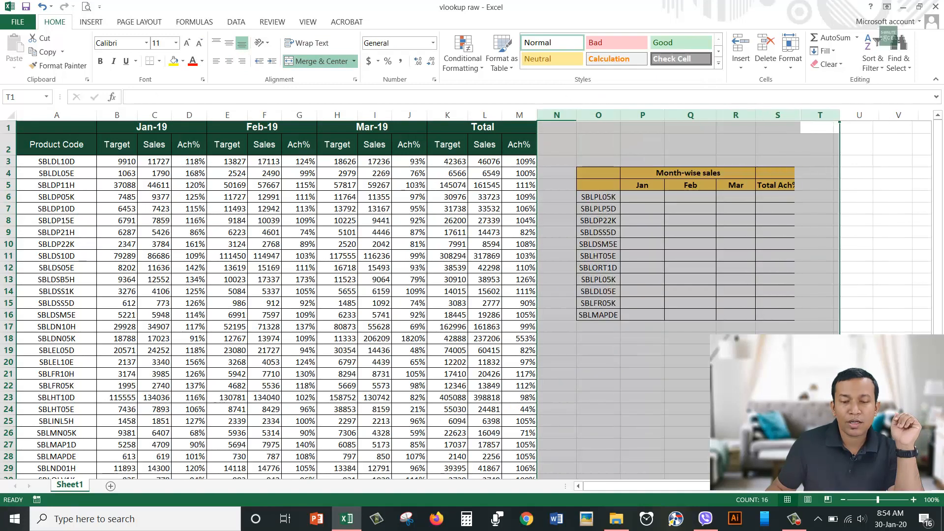
Examine the month-wise sales table's product codes and its empty Jan, Feb and Total Ach% columns
{"action": "left_click_drag", "start_coordinate": [592, 197], "coordinate": [593, 335]}
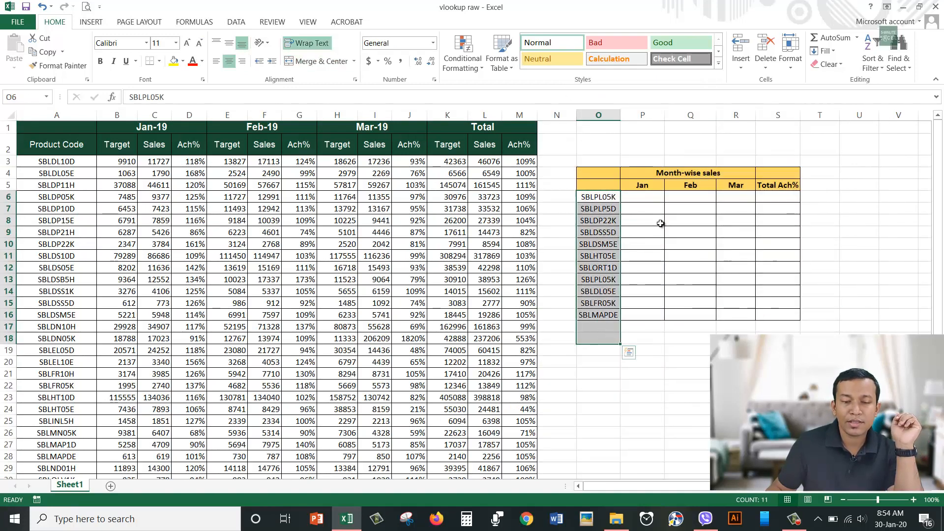
{"action": "left_click", "coordinate": [644, 255]}
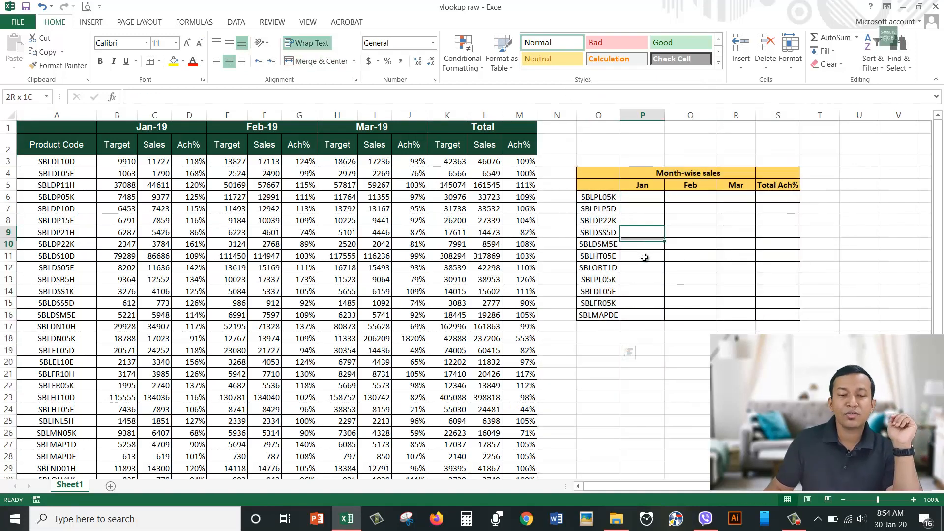
{"action": "left_click_drag", "start_coordinate": [701, 196], "coordinate": [704, 302]}
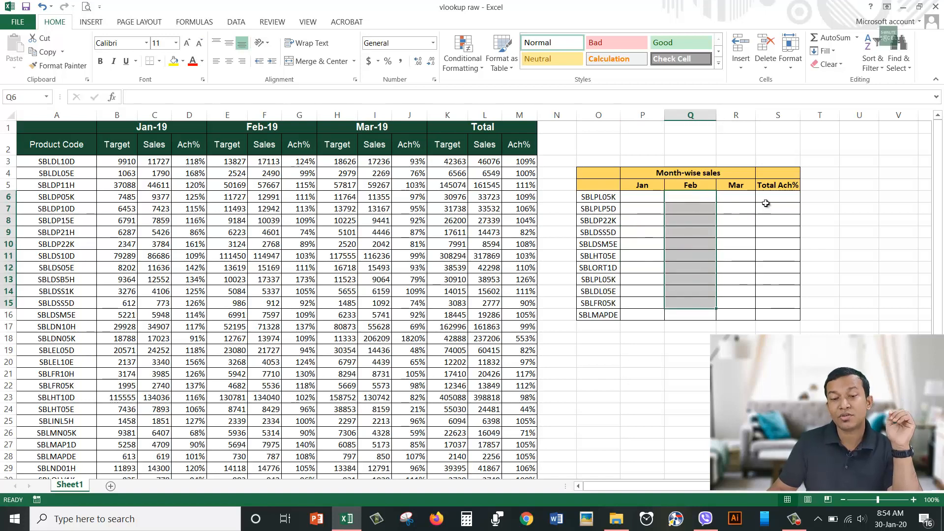
{"action": "left_click", "coordinate": [787, 248]}
{"action": "left_click_drag", "start_coordinate": [784, 188], "coordinate": [784, 279]}
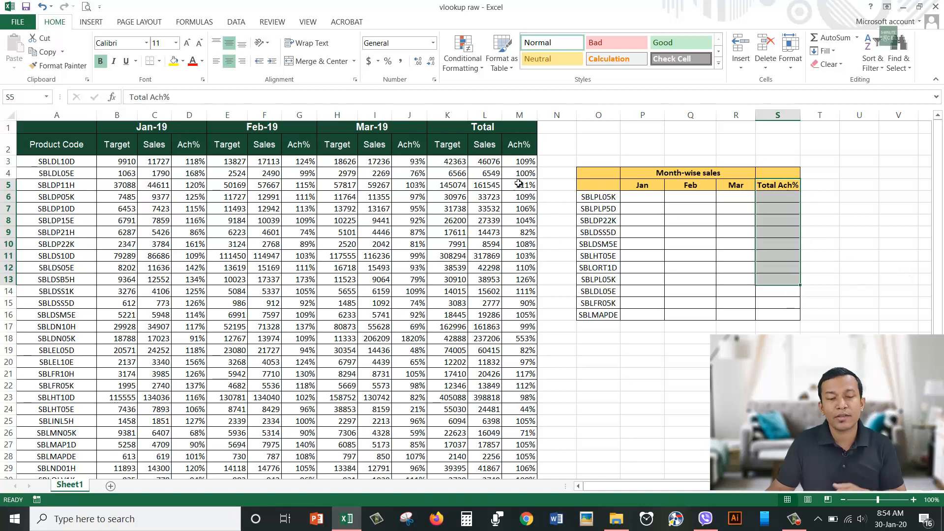
Compare the product codes in the month-wise sales table with the code column of the source data
{"action": "left_click_drag", "start_coordinate": [55, 114], "coordinate": [525, 116]}
{"action": "left_click", "coordinate": [688, 429]}
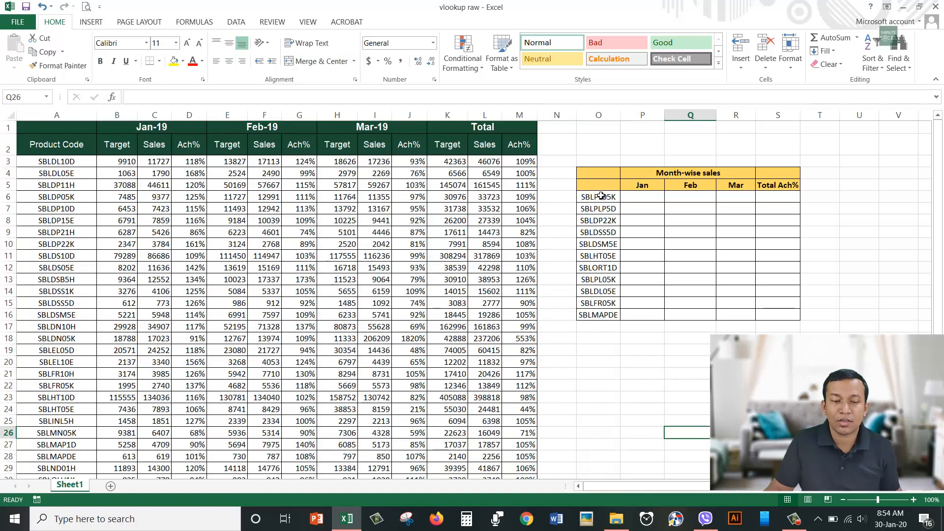
{"action": "left_click_drag", "start_coordinate": [600, 197], "coordinate": [598, 314]}
{"action": "left_click_drag", "start_coordinate": [49, 208], "coordinate": [47, 337]}
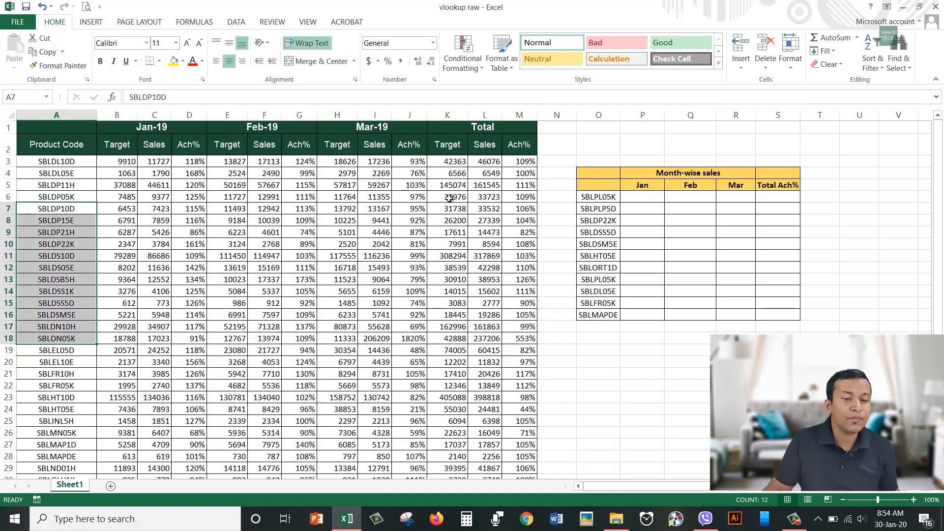
Match the summary's Jan, Feb, Mar and Total Ach% columns to source columns C, F, I and M
{"action": "left_click", "coordinate": [643, 185]}
{"action": "left_click", "coordinate": [658, 174]}
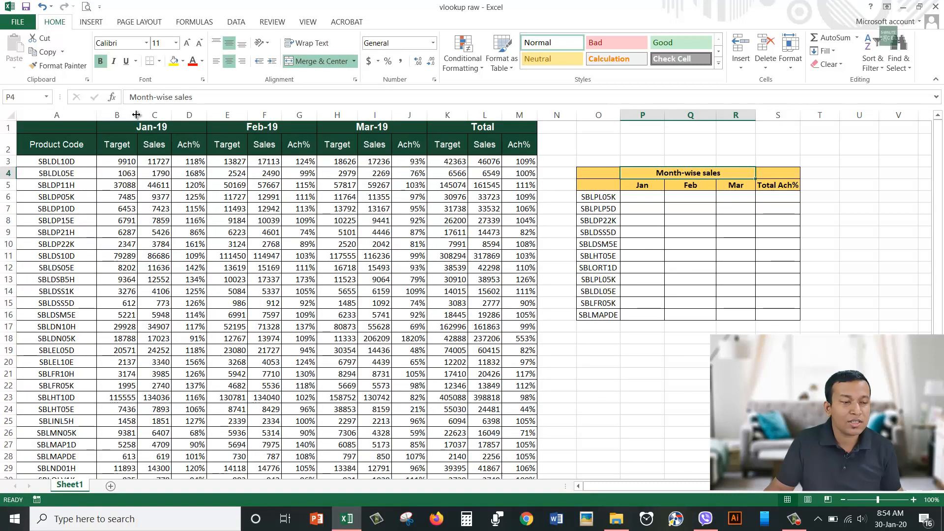
{"action": "left_click", "coordinate": [157, 109]}
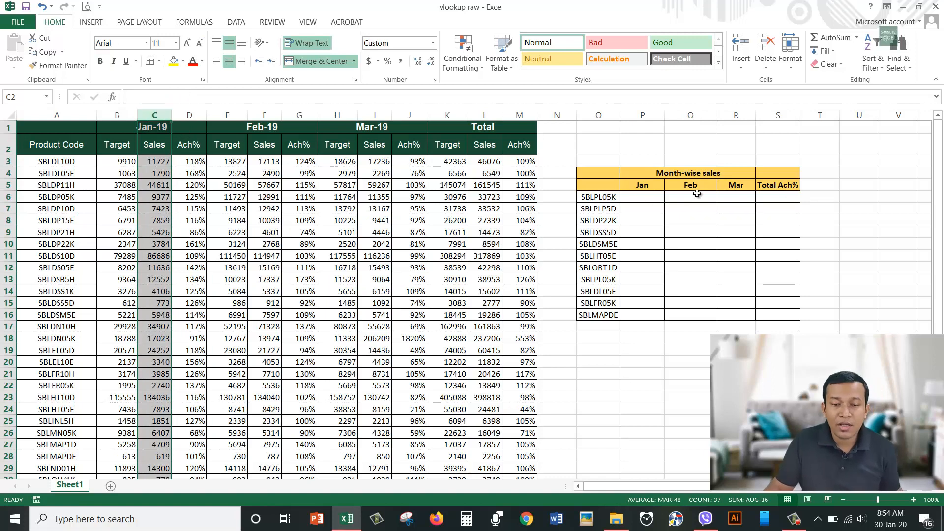
{"action": "left_click_drag", "start_coordinate": [690, 197], "coordinate": [702, 332]}
{"action": "left_click", "coordinate": [266, 114]}
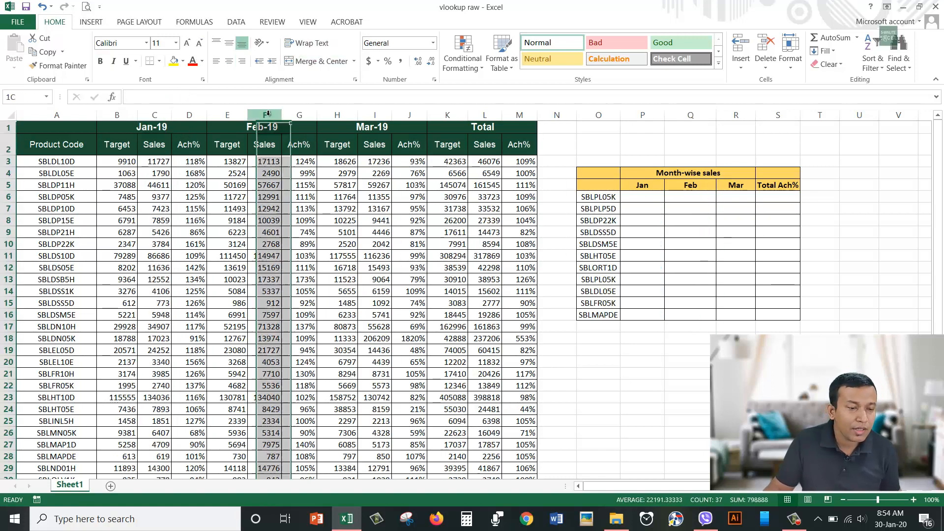
{"action": "left_click", "coordinate": [736, 114]}
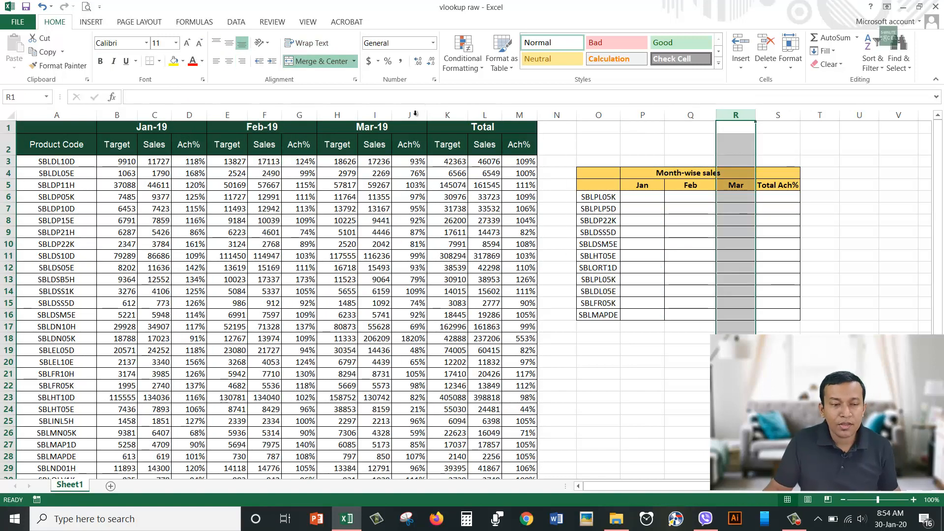
{"action": "left_click", "coordinate": [374, 115]}
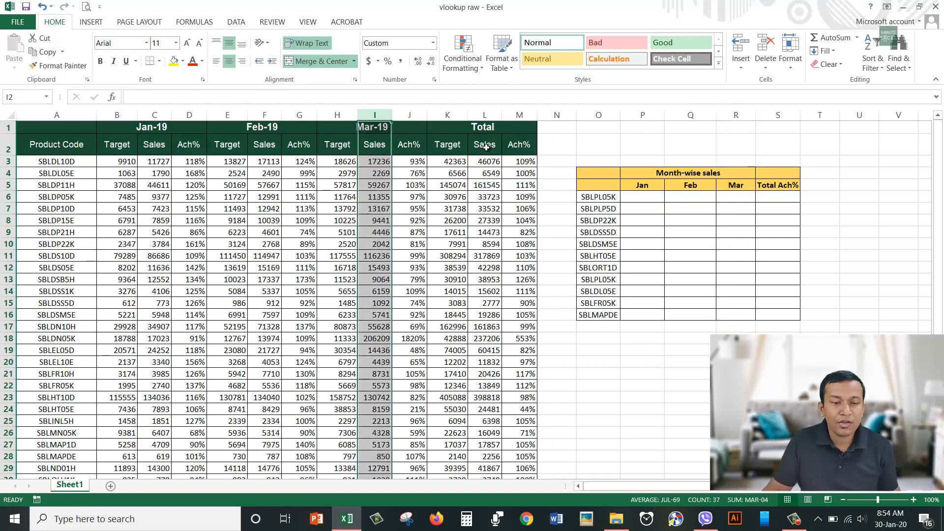
{"action": "left_click", "coordinate": [519, 115]}
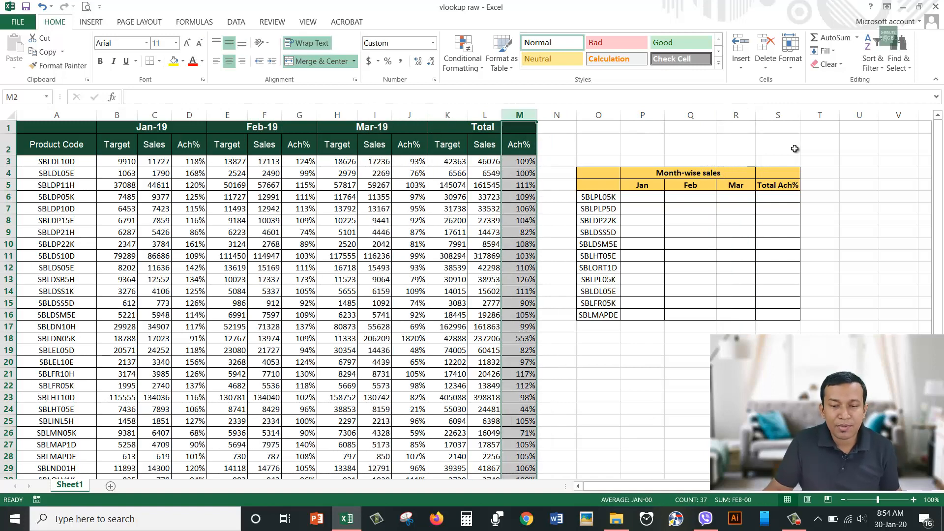
{"action": "left_click", "coordinate": [777, 115]}
{"action": "left_click", "coordinate": [519, 115]}
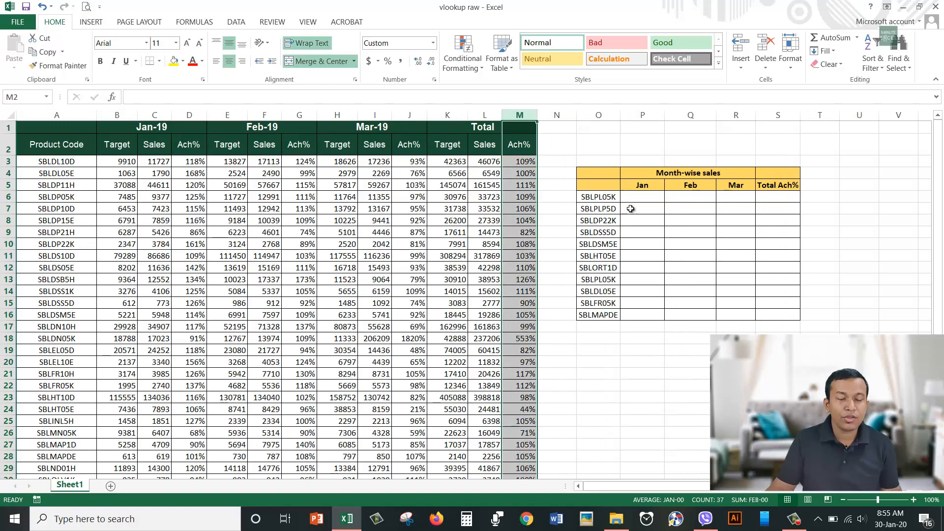
Review the whole summary table against the source range, including the order of product codes in both lists
{"action": "left_click_drag", "start_coordinate": [591, 178], "coordinate": [788, 316]}
{"action": "left_click_drag", "start_coordinate": [57, 115], "coordinate": [529, 162]}
{"action": "left_click", "coordinate": [639, 364]}
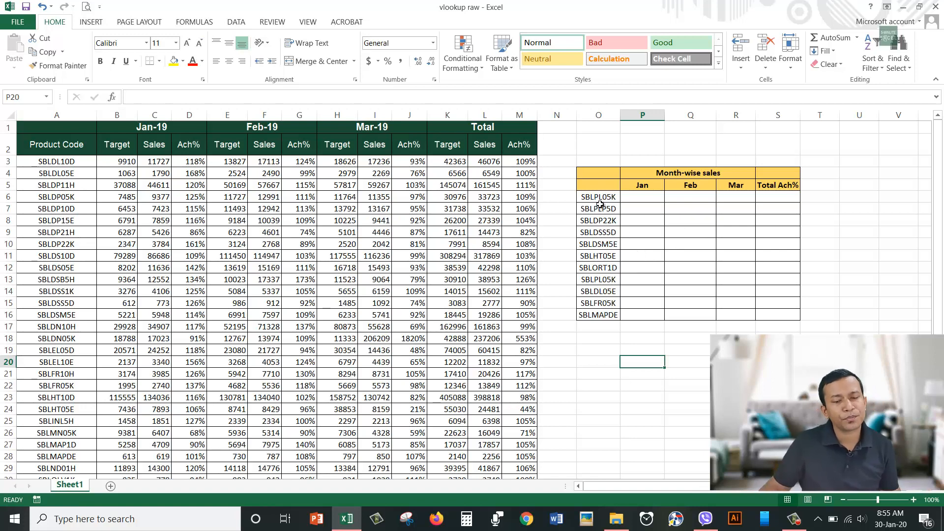
{"action": "left_click_drag", "start_coordinate": [600, 197], "coordinate": [614, 303]}
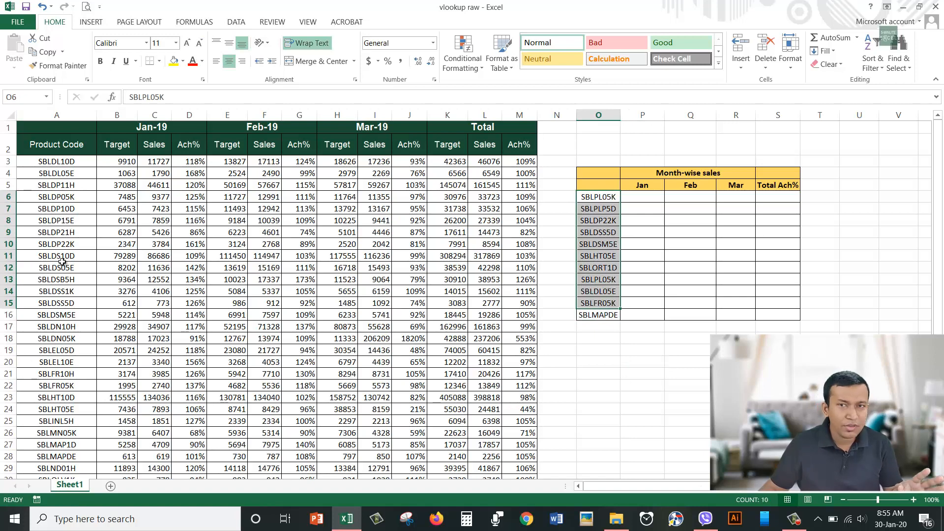
{"action": "left_click_drag", "start_coordinate": [52, 162], "coordinate": [54, 434]}
{"action": "left_click_drag", "start_coordinate": [44, 172], "coordinate": [54, 326]}
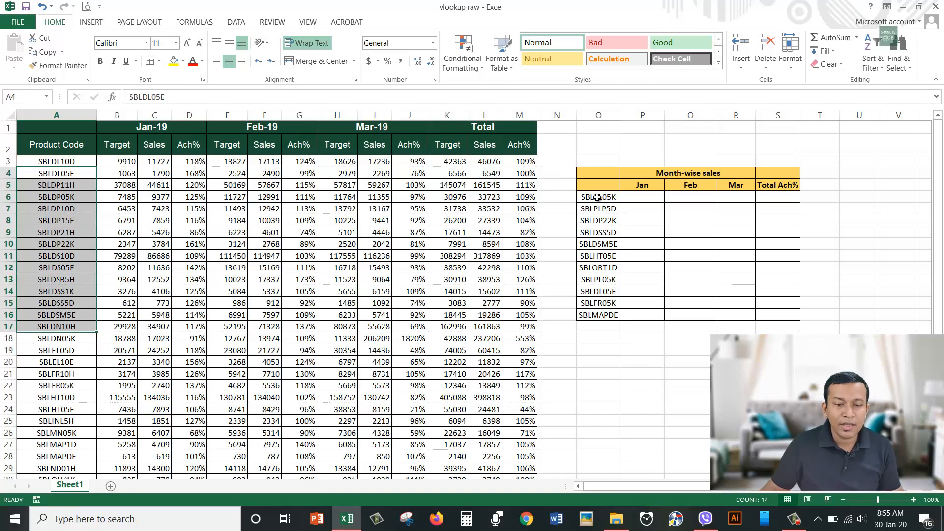
Look through the complete source product code list for the codes requested in the summary table
{"action": "left_click_drag", "start_coordinate": [600, 197], "coordinate": [598, 303]}
{"action": "left_click_drag", "start_coordinate": [56, 209], "coordinate": [64, 305]}
{"action": "scroll", "coordinate": [94, 349], "scroll_direction": "down", "scroll_amount": 5}
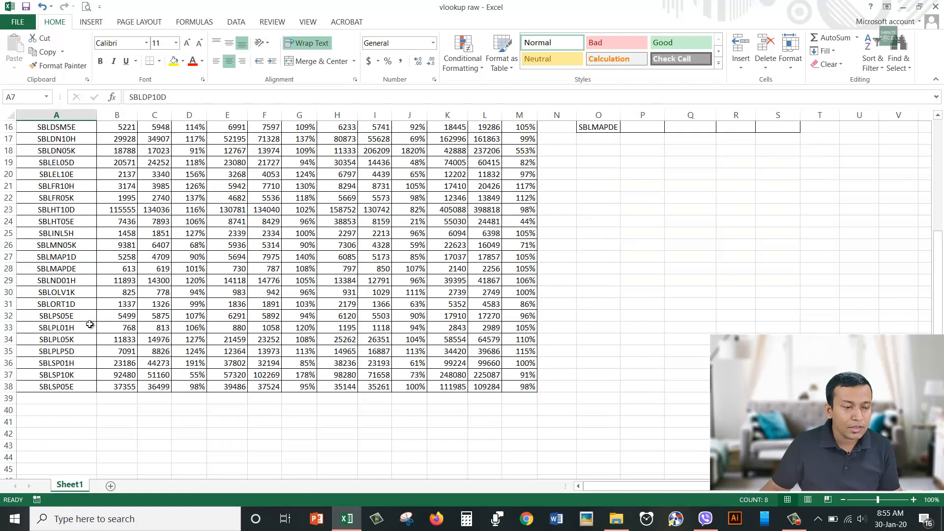
{"action": "left_click_drag", "start_coordinate": [69, 258], "coordinate": [75, 307]}
{"action": "scroll", "coordinate": [101, 310], "scroll_direction": "up", "scroll_amount": 5}
{"action": "left_click_drag", "start_coordinate": [69, 169], "coordinate": [67, 197]}
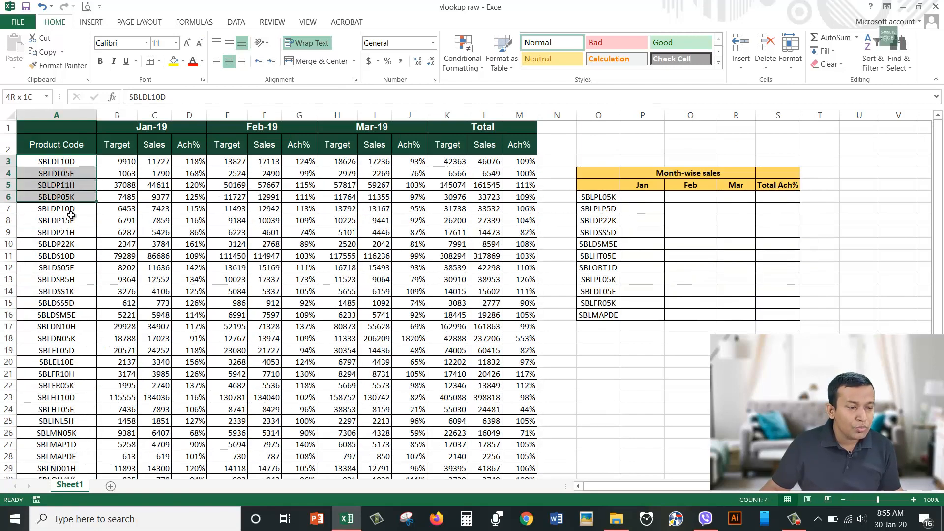
{"action": "left_click_drag", "start_coordinate": [57, 340], "coordinate": [73, 396]}
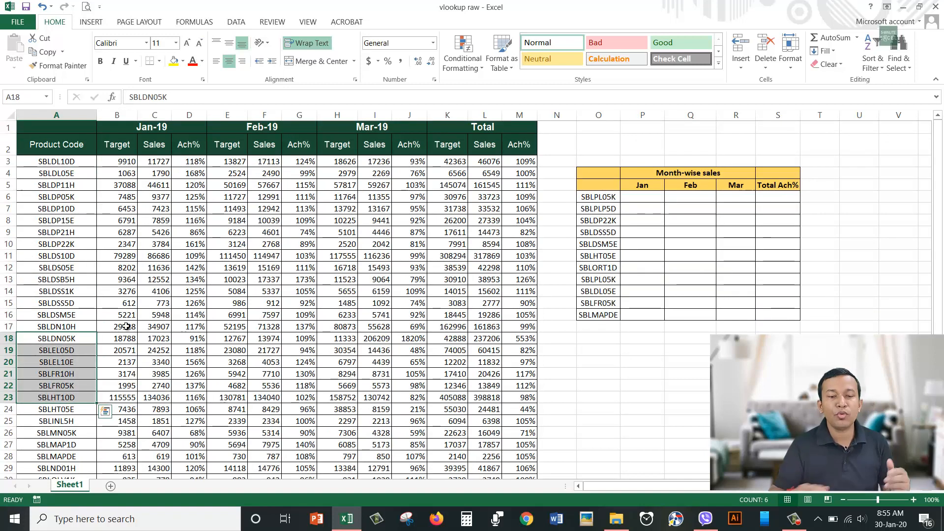
Review the summary table's blank cells and product codes, and check the first Jan cell P6 and its heading
{"action": "left_click_drag", "start_coordinate": [600, 197], "coordinate": [792, 327]}
{"action": "left_click", "coordinate": [858, 433]}
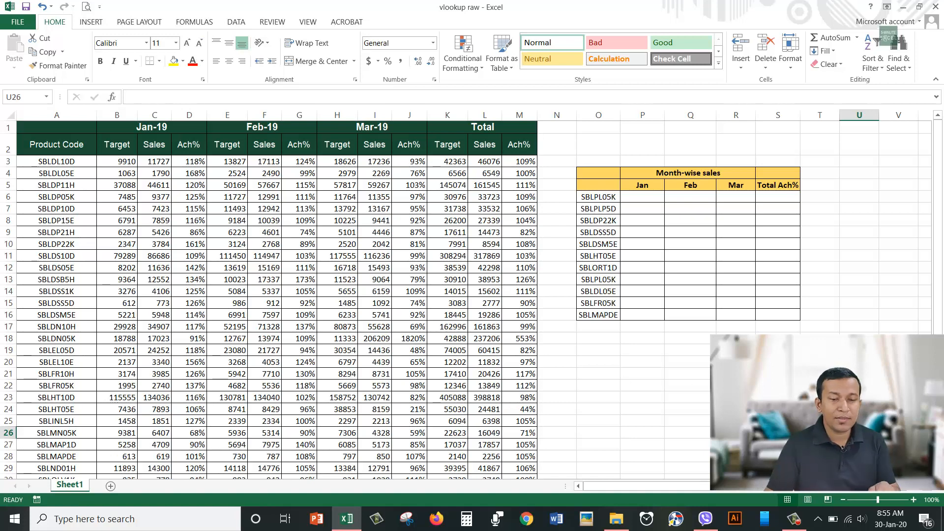
{"action": "left_click_drag", "start_coordinate": [597, 203], "coordinate": [610, 315]}
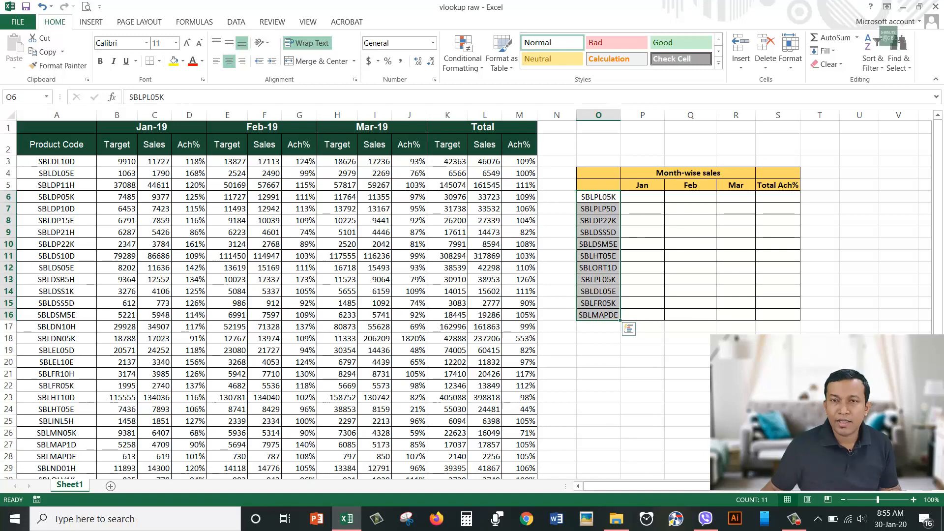
{"action": "left_click", "coordinate": [735, 374]}
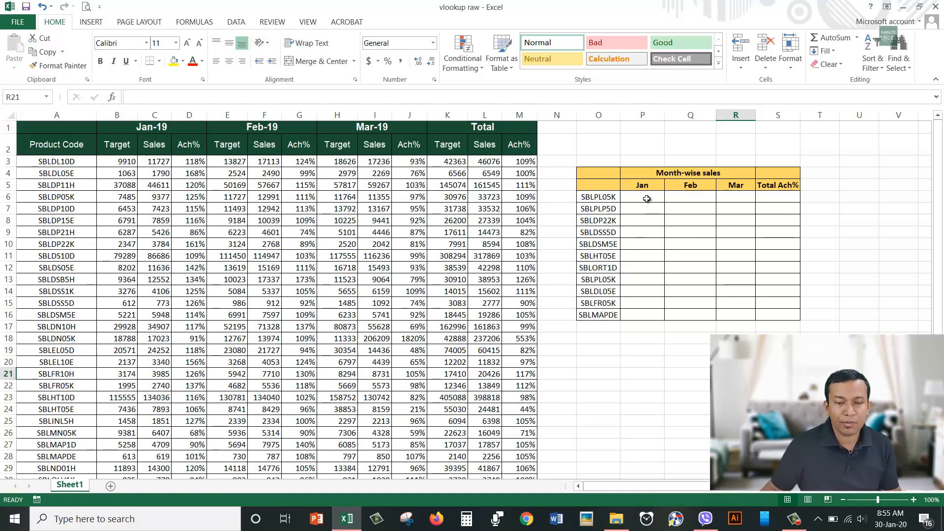
{"action": "left_click", "coordinate": [647, 199]}
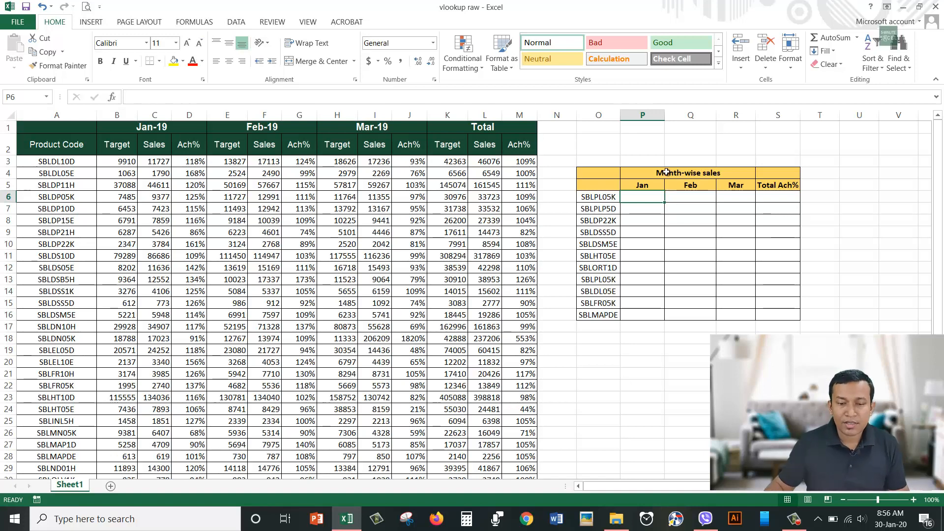
{"action": "left_click", "coordinate": [644, 187]}
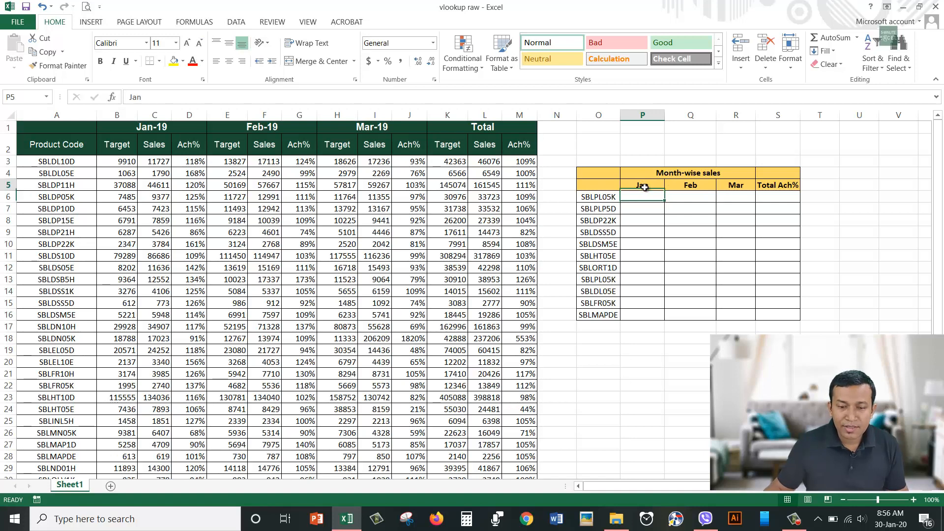
Start a VLOOKUP formula in the first Jan cell P6 with product code cell O6 as the lookup value
{"action": "left_click", "coordinate": [602, 198]}
{"action": "left_click", "coordinate": [635, 198]}
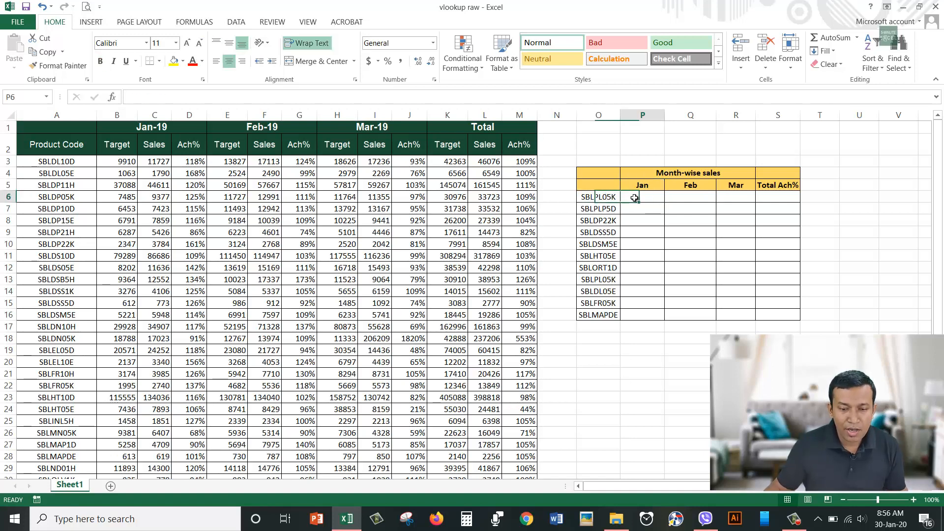
{"action": "left_click", "coordinate": [604, 199]}
{"action": "left_click", "coordinate": [644, 198]}
{"action": "left_click_drag", "start_coordinate": [646, 186], "coordinate": [645, 197]}
{"action": "left_click", "coordinate": [644, 197]}
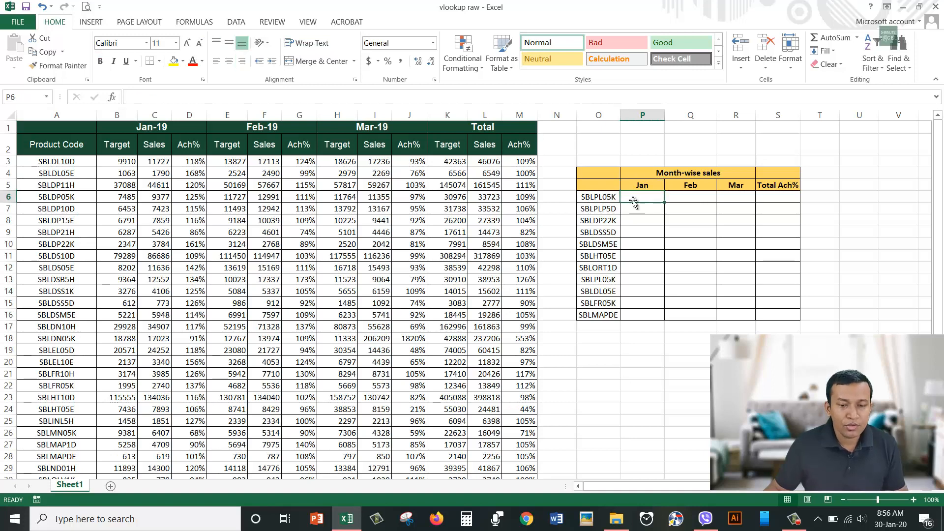
{"action": "type", "text": "=v"}
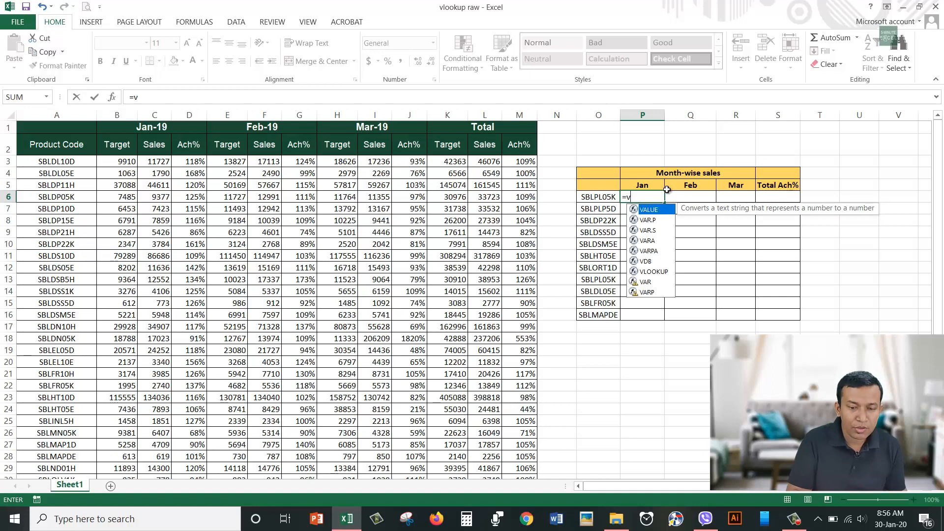
{"action": "type", "text": "loo"}
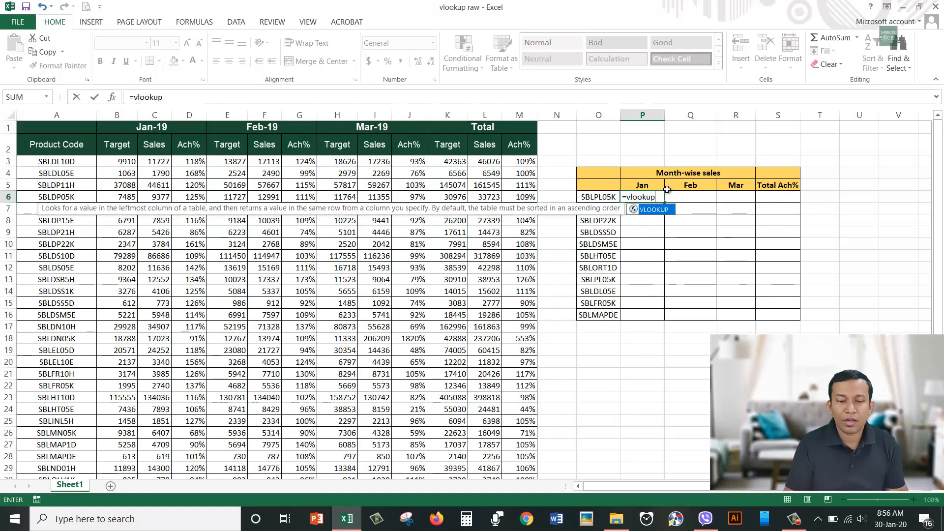
{"action": "type", "text": "kup("}
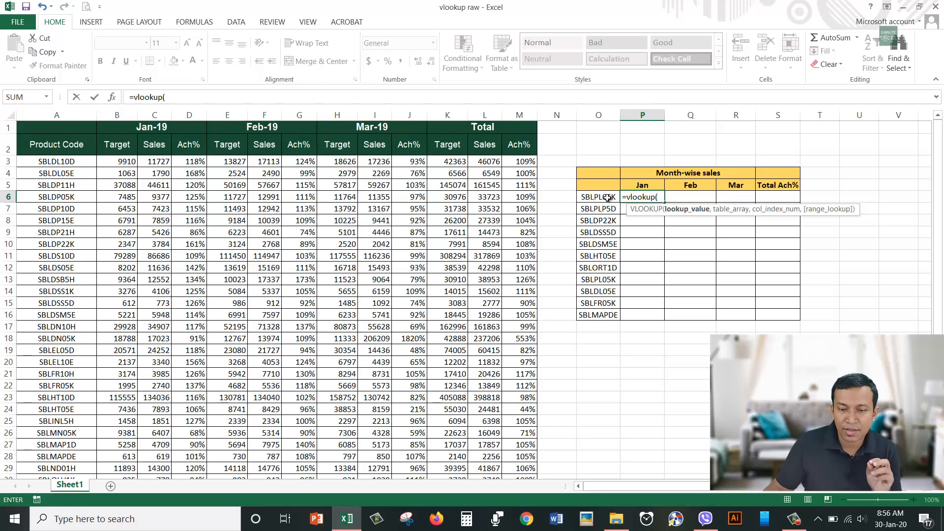
{"action": "left_click", "coordinate": [607, 198]}
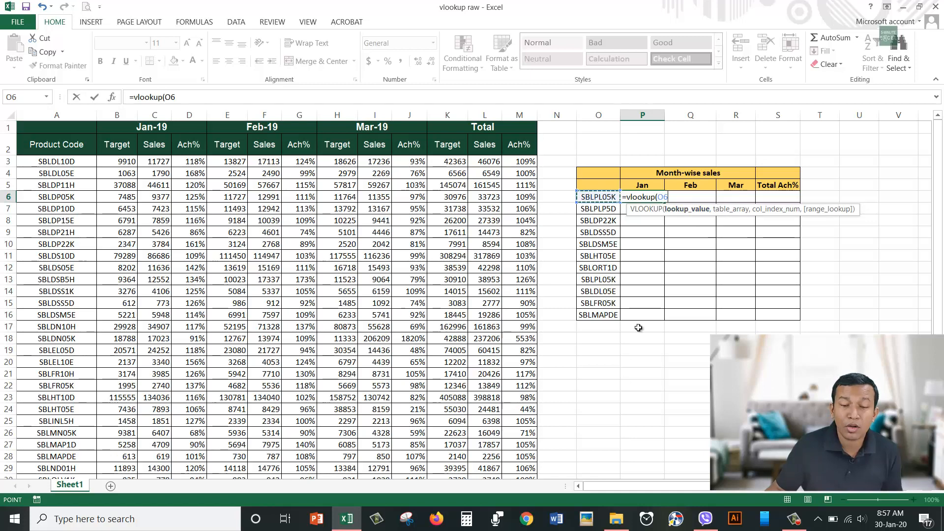
{"action": "type", "text": ","}
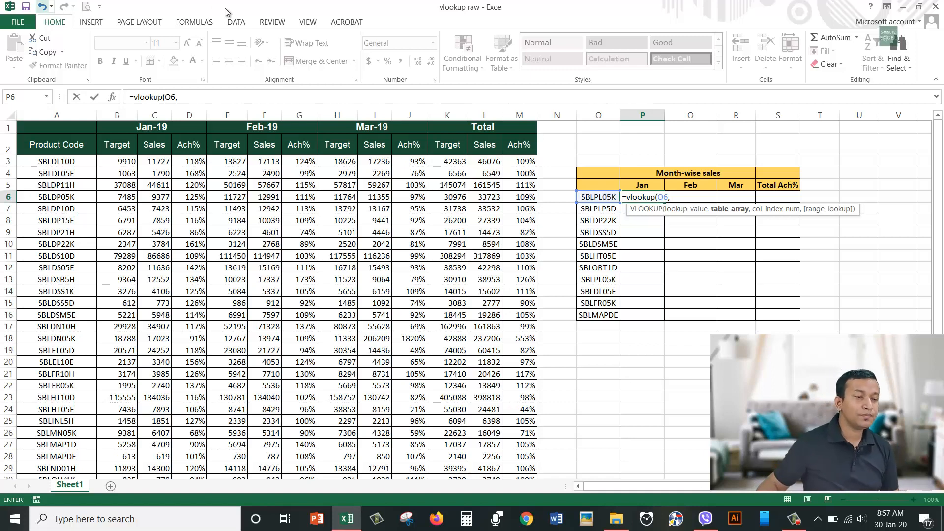
Try whole columns A:M and then only the data range A3:M38 as the VLOOKUP table array
{"action": "left_click_drag", "start_coordinate": [69, 122], "coordinate": [28, 104]}
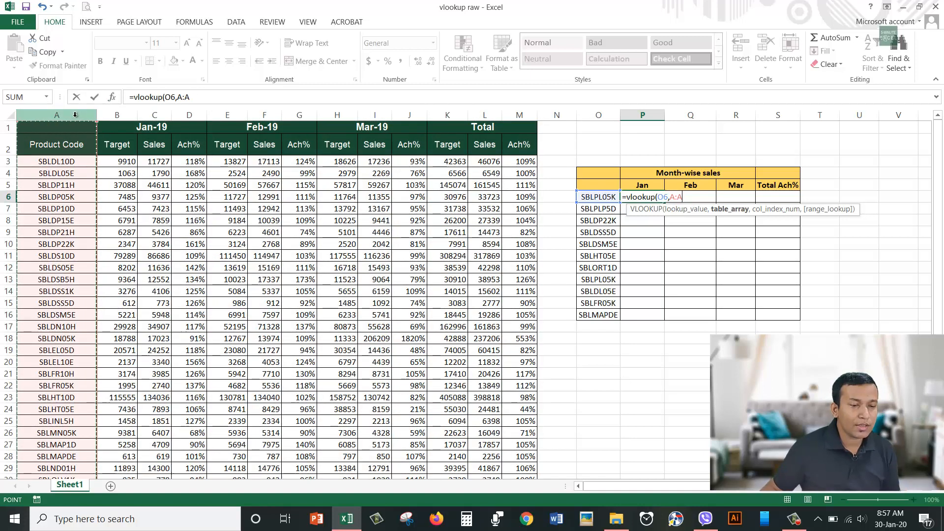
{"action": "left_click_drag", "start_coordinate": [74, 115], "coordinate": [514, 112]}
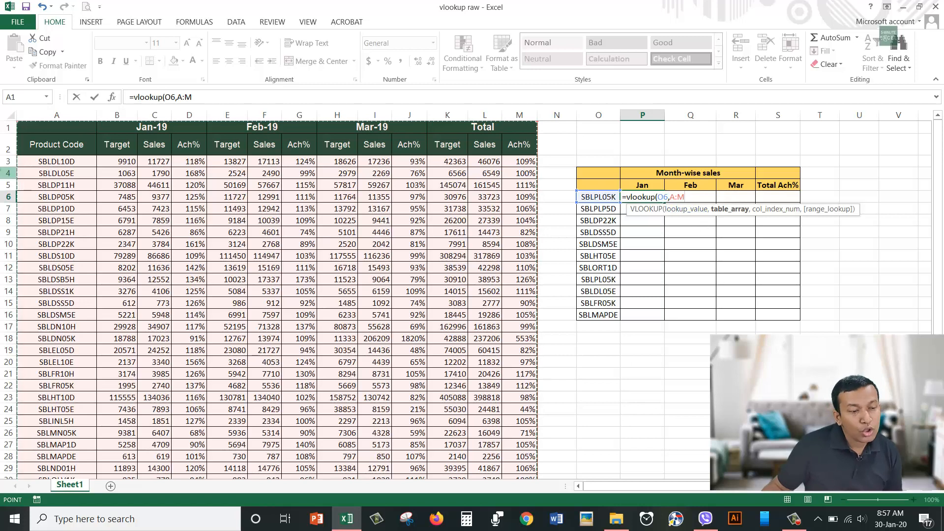
{"action": "left_click_drag", "start_coordinate": [58, 165], "coordinate": [497, 457]}
{"action": "scroll", "coordinate": [642, 359], "scroll_direction": "up", "scroll_amount": 3}
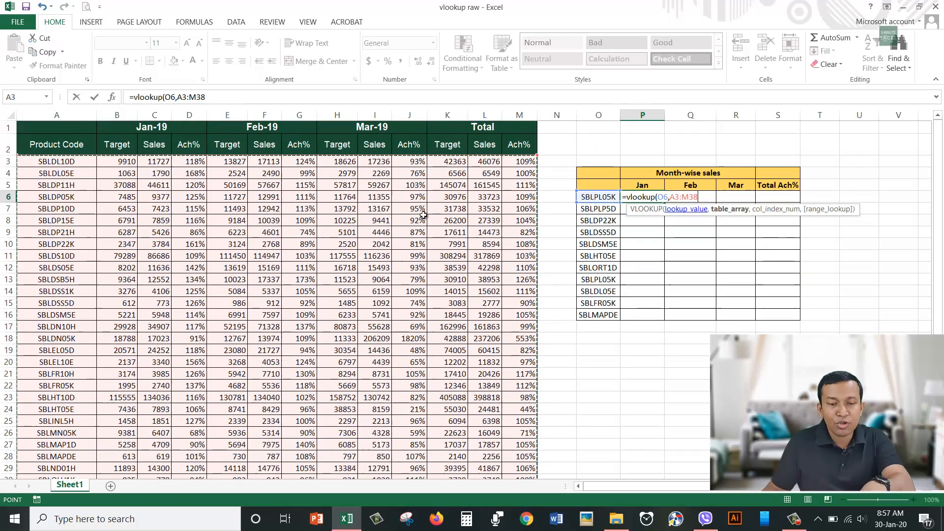
{"action": "scroll", "coordinate": [49, 216], "scroll_direction": "down", "scroll_amount": 5}
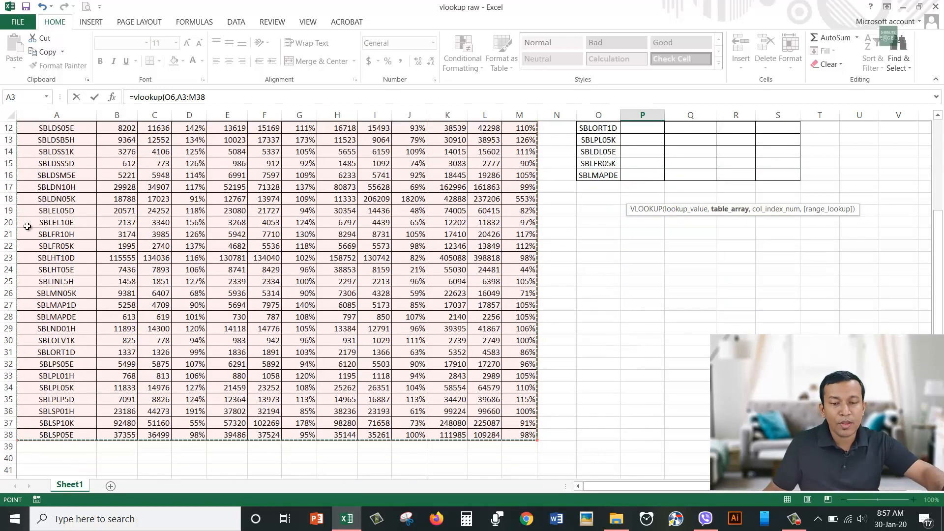
{"action": "scroll", "coordinate": [108, 300], "scroll_direction": "up", "scroll_amount": 5}
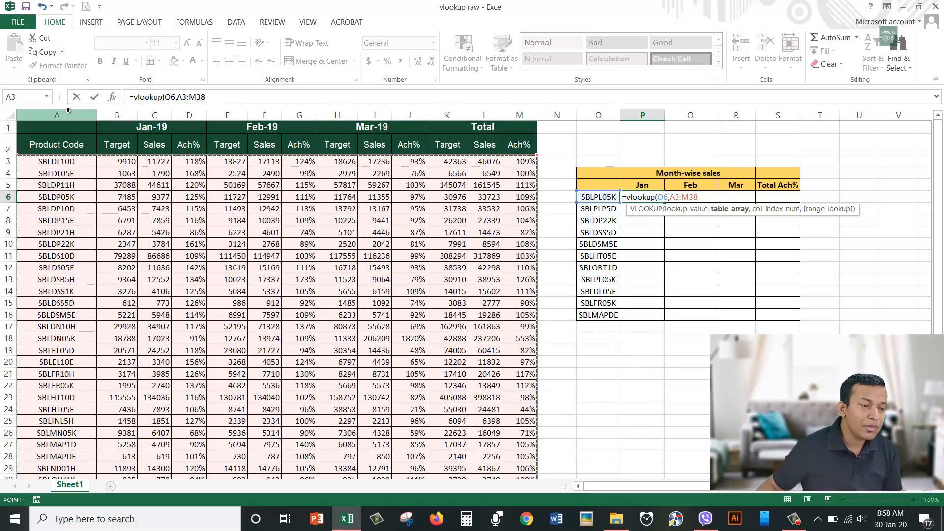
Complete the P6 formula with table array A:M, column index 3 and match type 0, giving =VLOOKUP(O6,A:M,3,0)
{"action": "left_click_drag", "start_coordinate": [68, 110], "coordinate": [506, 102]}
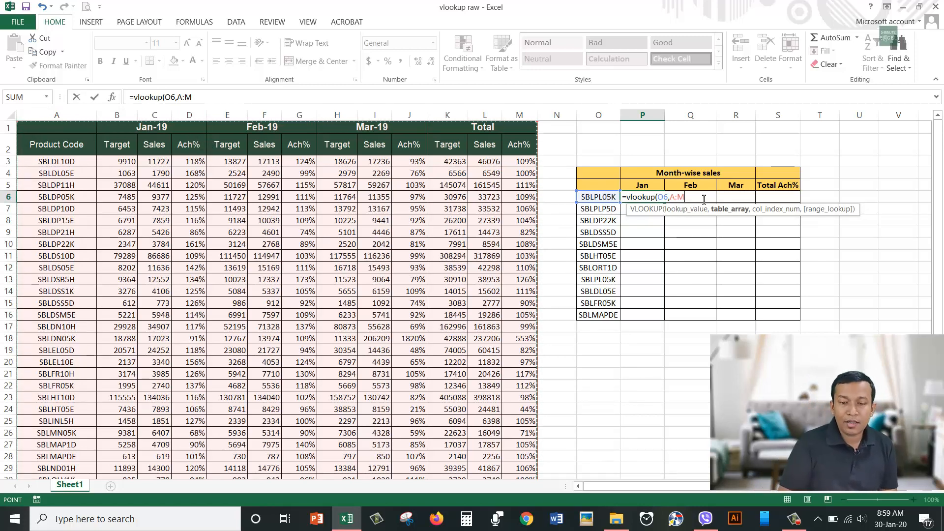
{"action": "type", "text": ","}
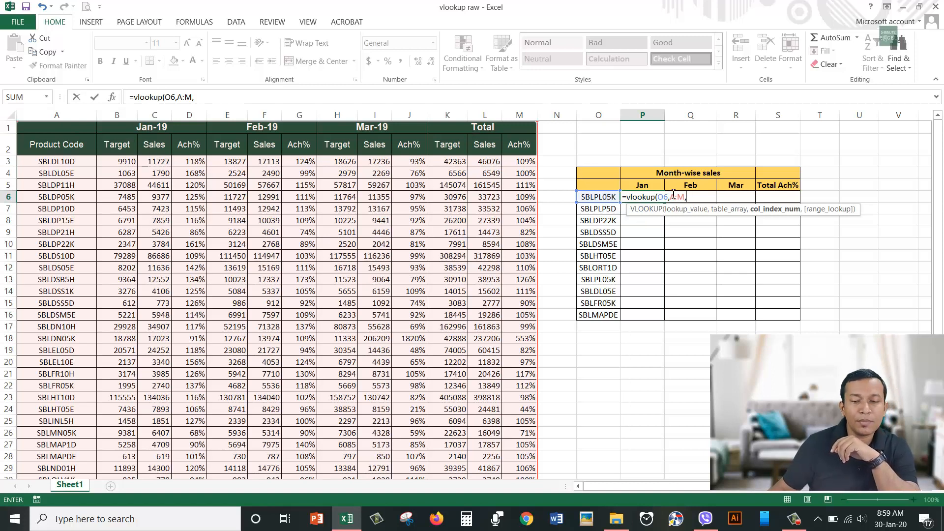
{"action": "left_click", "coordinate": [214, 96]}
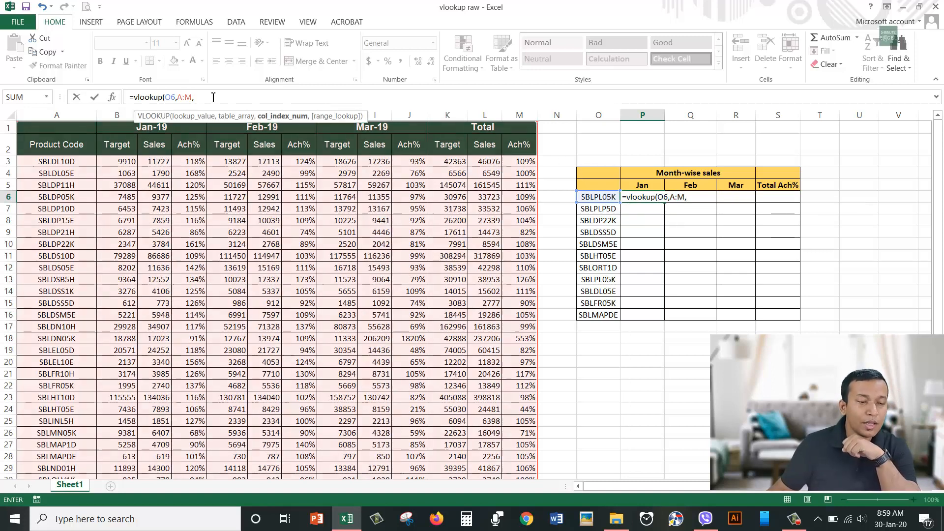
{"action": "type", "text": "3"}
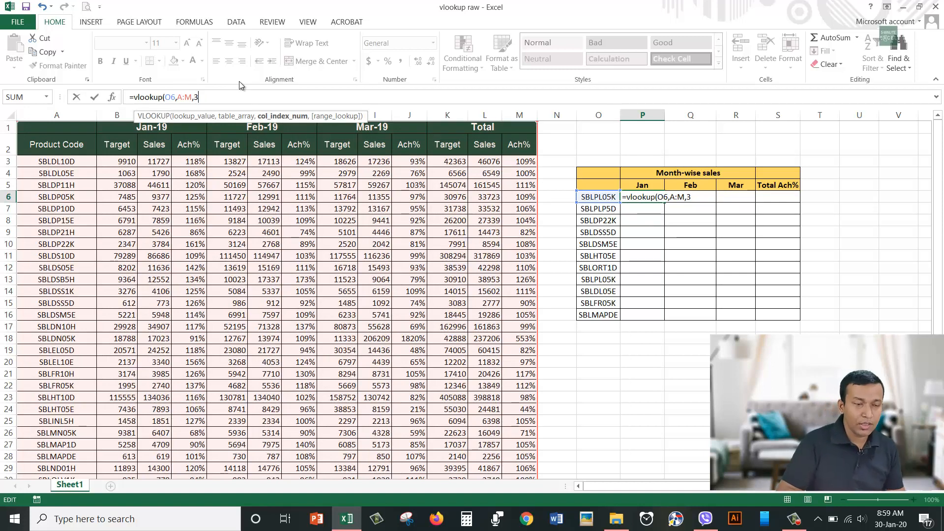
{"action": "type", "text": ","}
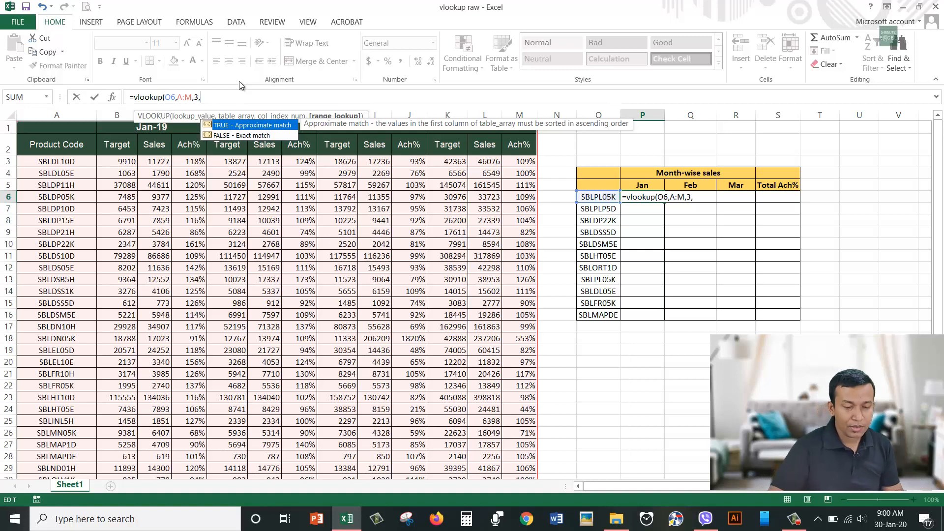
{"action": "type", "text": "0"}
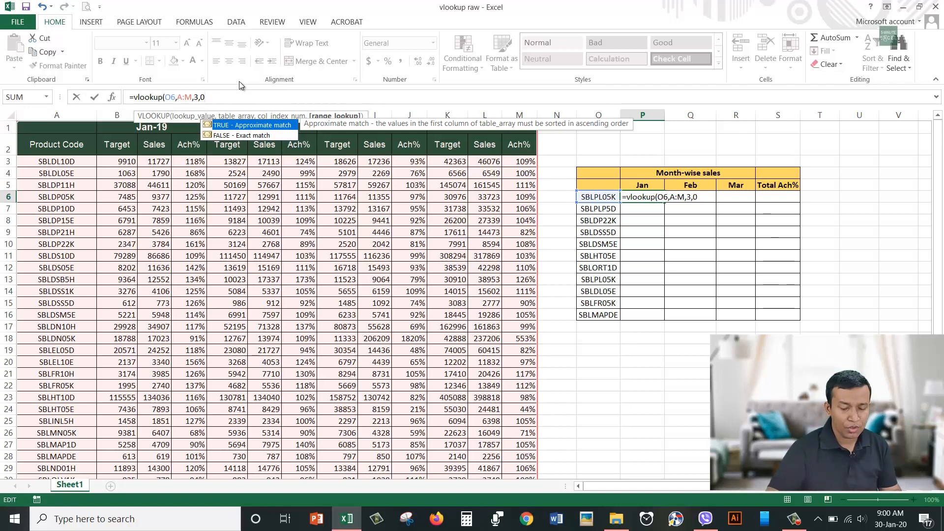
{"action": "type", "text": ")"}
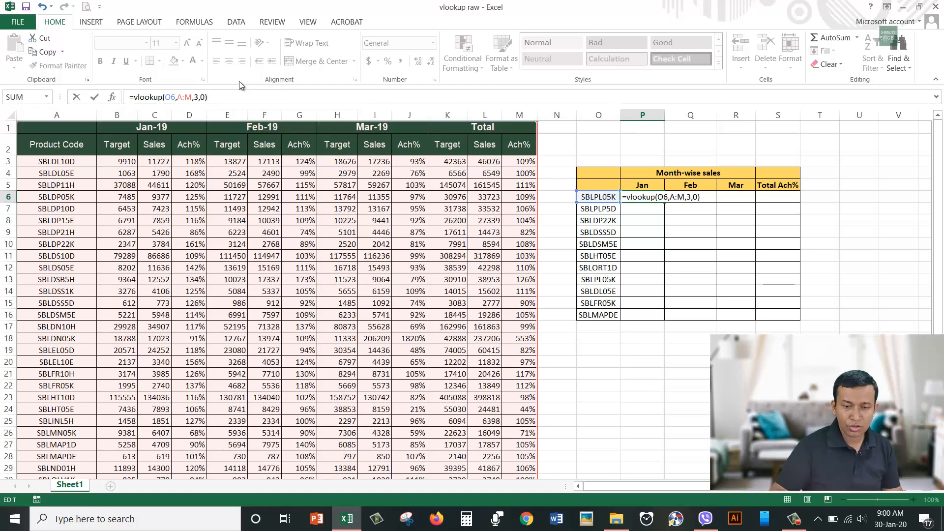
{"action": "key", "text": "Return"}
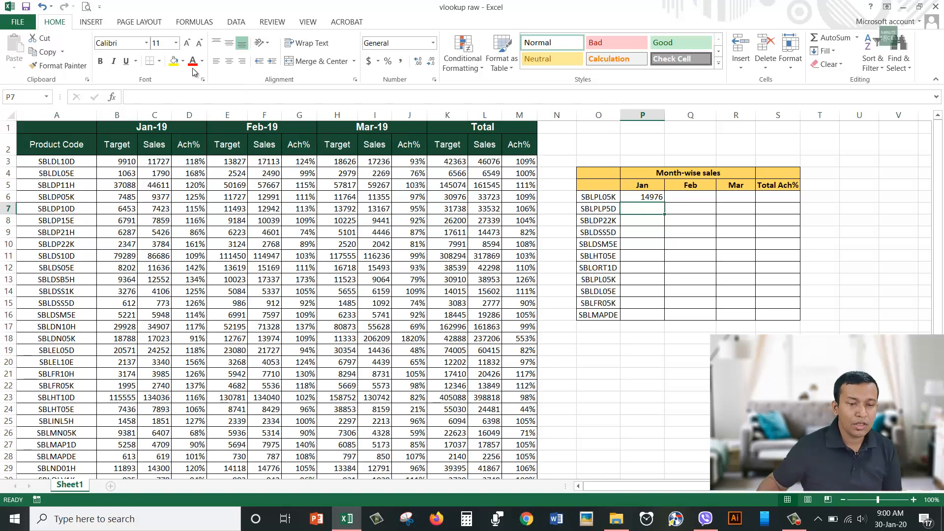
Check the P6 lookup result against the Jan-19 sales of product SBLPL05K in source row 34
{"action": "left_click", "coordinate": [653, 198]}
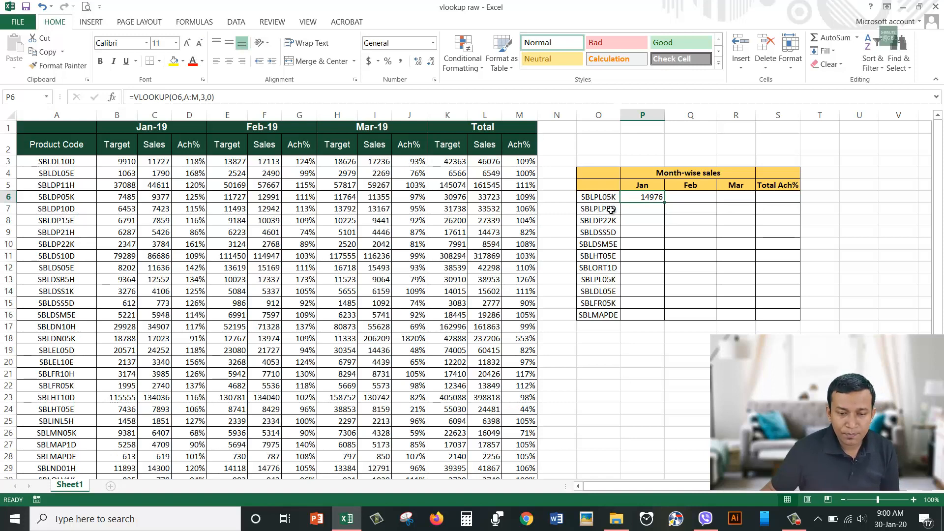
{"action": "scroll", "coordinate": [65, 411], "scroll_direction": "down", "scroll_amount": 3}
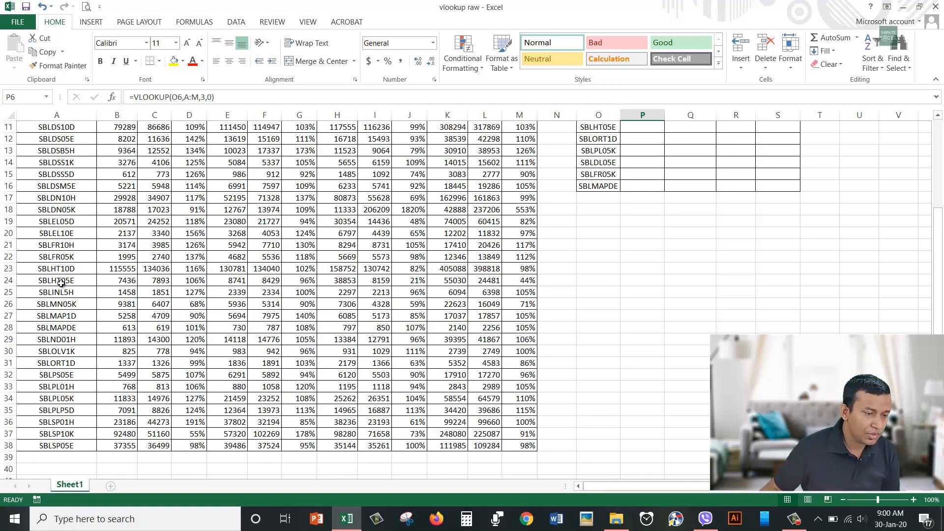
{"action": "scroll", "coordinate": [62, 251], "scroll_direction": "up", "scroll_amount": 2}
{"action": "scroll", "coordinate": [64, 428], "scroll_direction": "down", "scroll_amount": 2}
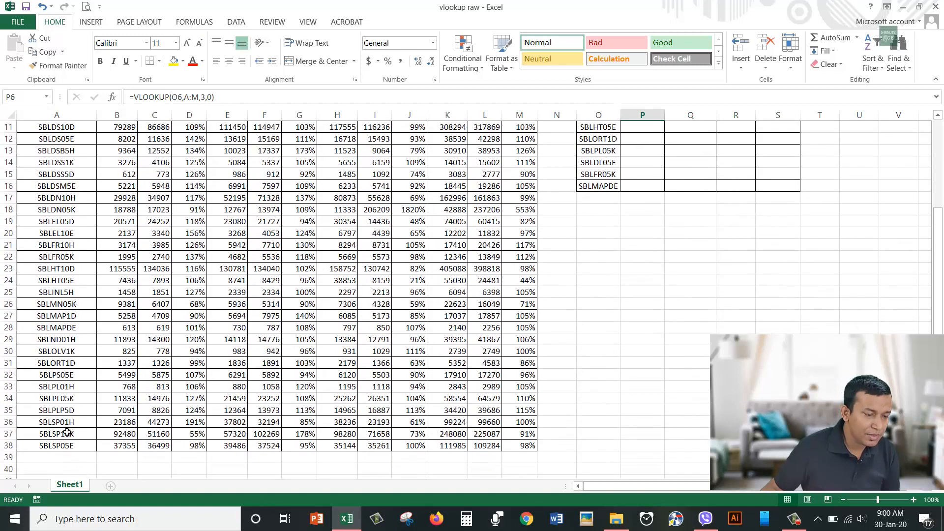
{"action": "left_click", "coordinate": [60, 398]}
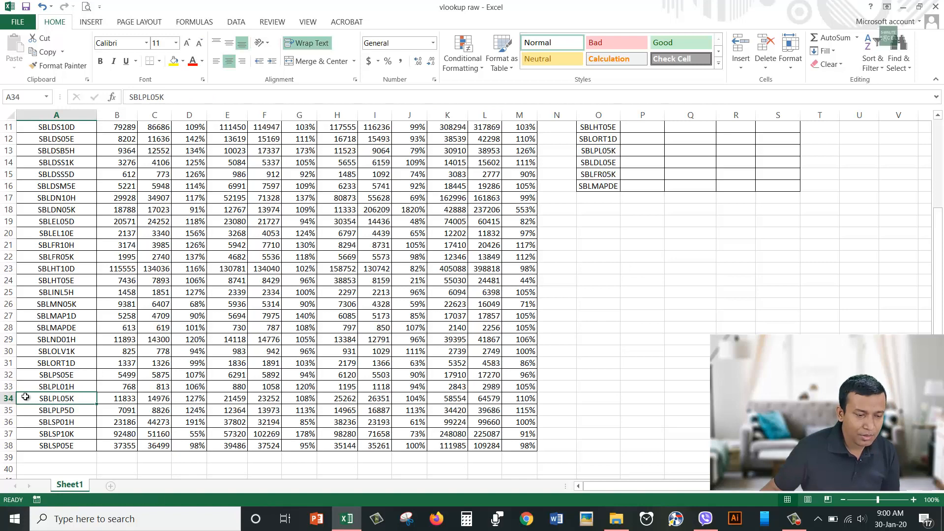
{"action": "left_click", "coordinate": [124, 398]}
{"action": "scroll", "coordinate": [124, 401], "scroll_direction": "up", "scroll_amount": 3}
{"action": "scroll", "coordinate": [127, 401], "scroll_direction": "down", "scroll_amount": 3}
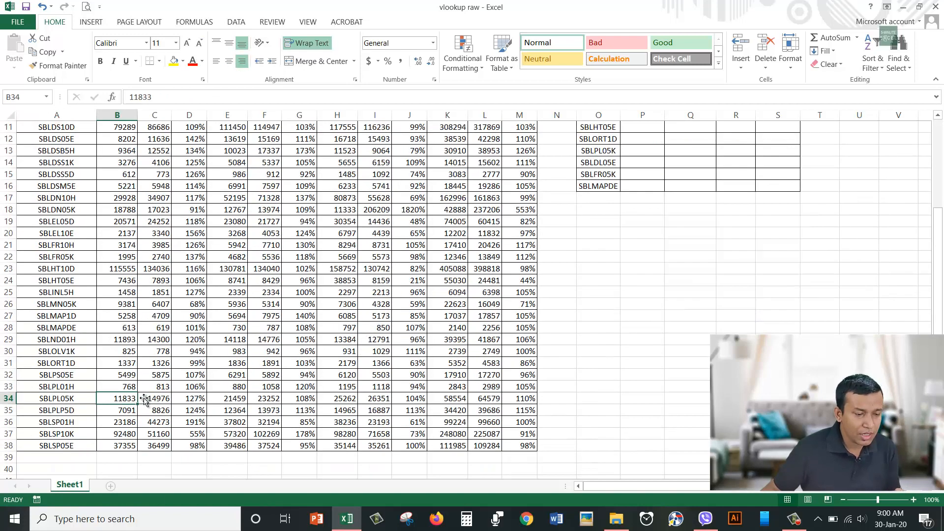
{"action": "left_click", "coordinate": [166, 402]}
{"action": "scroll", "coordinate": [167, 406], "scroll_direction": "up", "scroll_amount": 3}
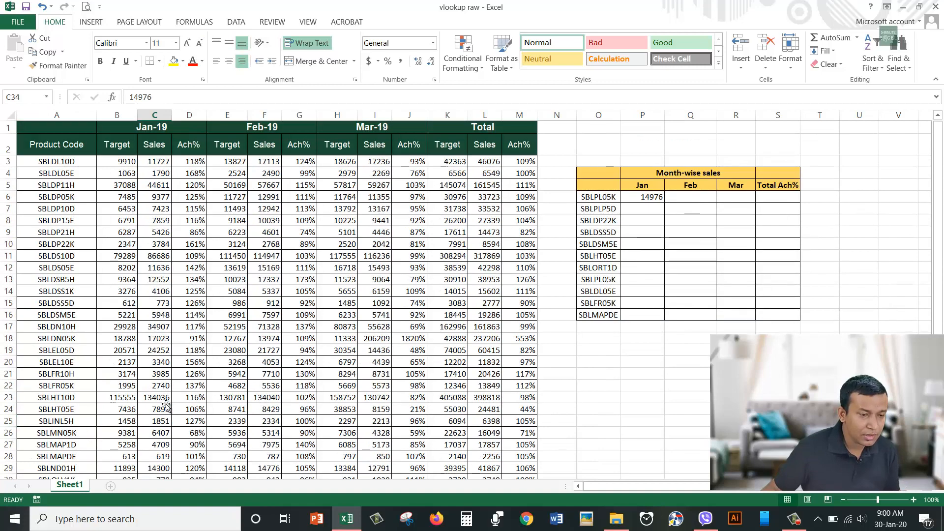
{"action": "scroll", "coordinate": [165, 411], "scroll_direction": "down", "scroll_amount": 3}
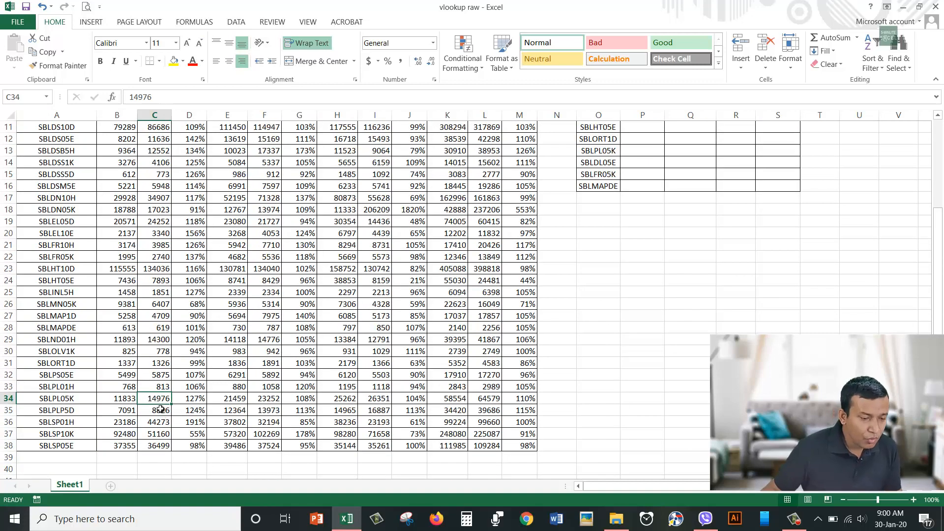
Copy the Jan VLOOKUP formula from P6 down through P16 for all product codes in the summary table
{"action": "scroll", "coordinate": [160, 408], "scroll_direction": "up", "scroll_amount": 3}
{"action": "left_click", "coordinate": [653, 198]}
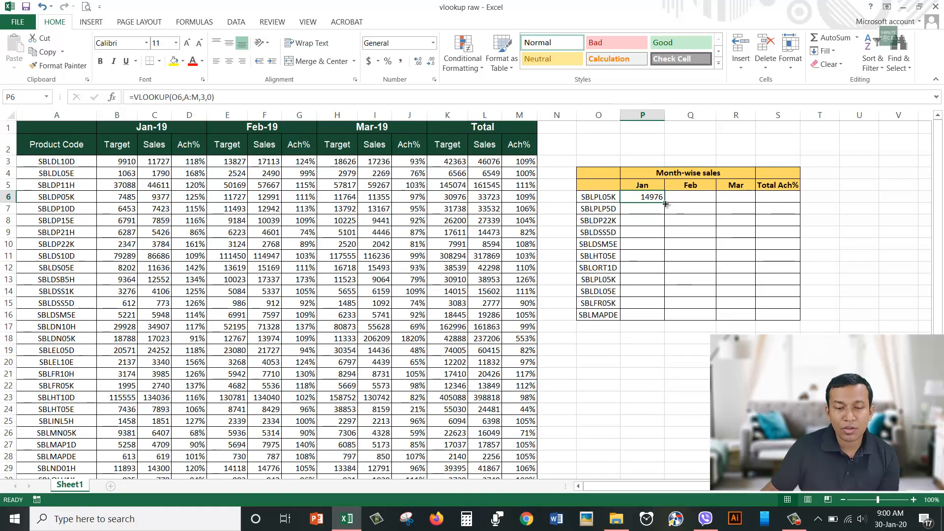
{"action": "left_click_drag", "start_coordinate": [665, 203], "coordinate": [666, 317]}
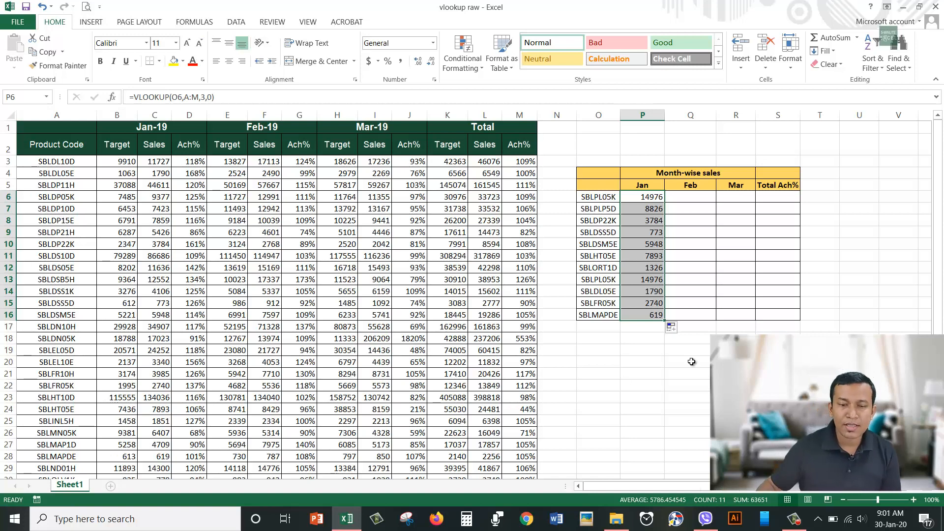
Enter =VLOOKUP(O6,A:M,6,0) in Q6 to look up the Feb sales of the first product code
{"action": "left_click", "coordinate": [704, 198]}
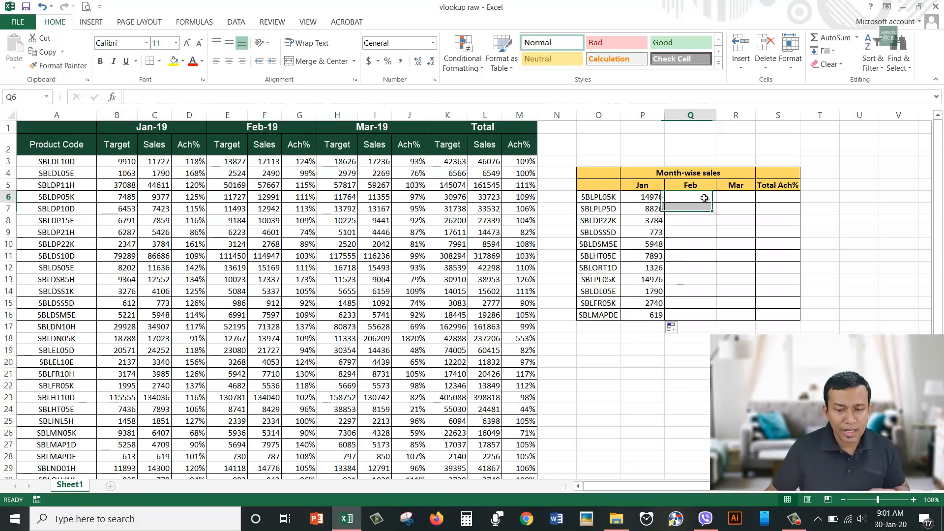
{"action": "type", "text": "=vl"}
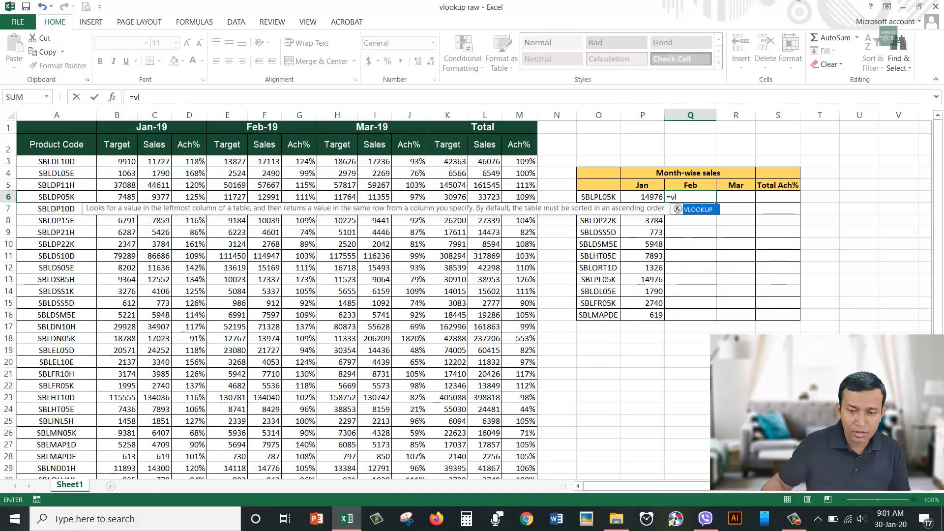
{"action": "double_click", "coordinate": [704, 209]}
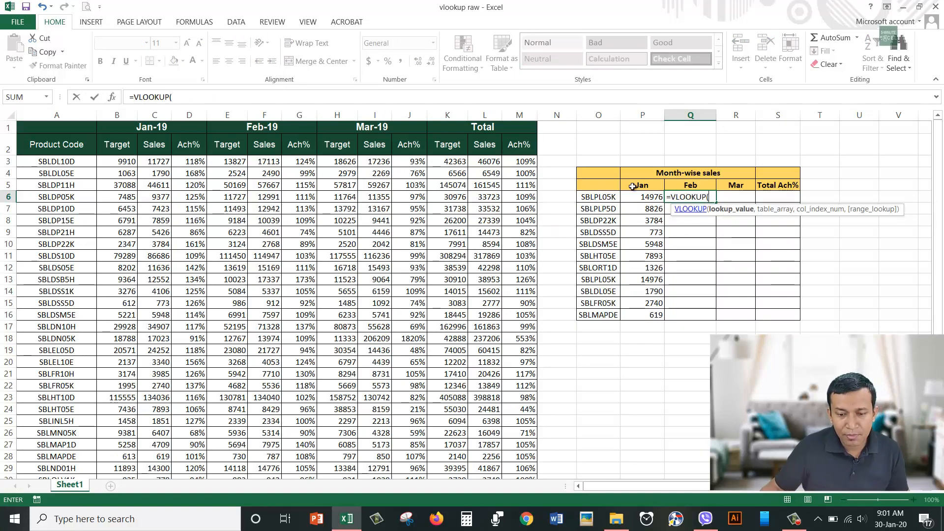
{"action": "left_click", "coordinate": [610, 197]}
{"action": "type", "text": ","}
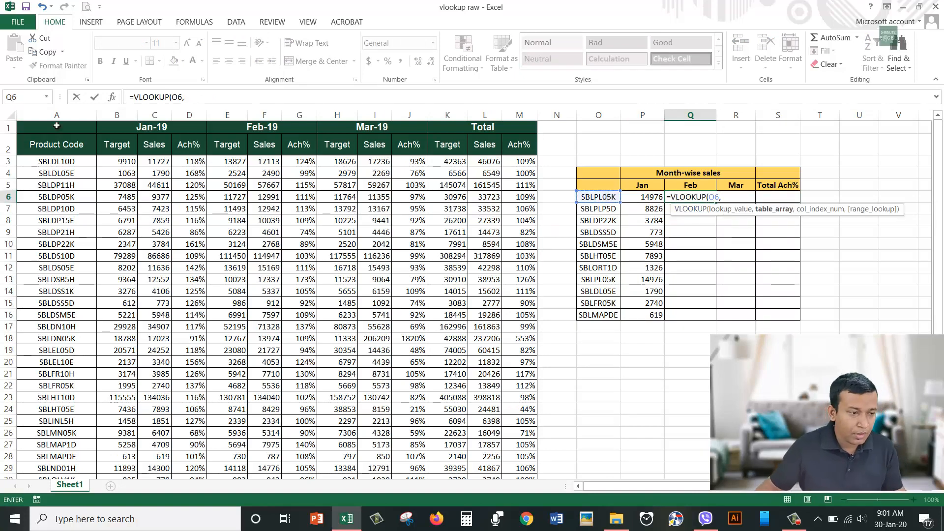
{"action": "left_click_drag", "start_coordinate": [57, 114], "coordinate": [506, 115]}
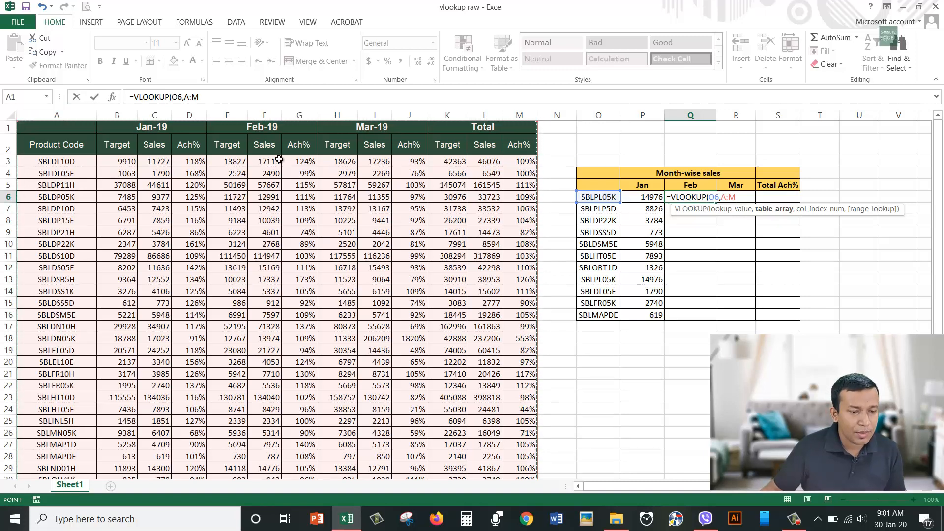
{"action": "left_click", "coordinate": [217, 97]}
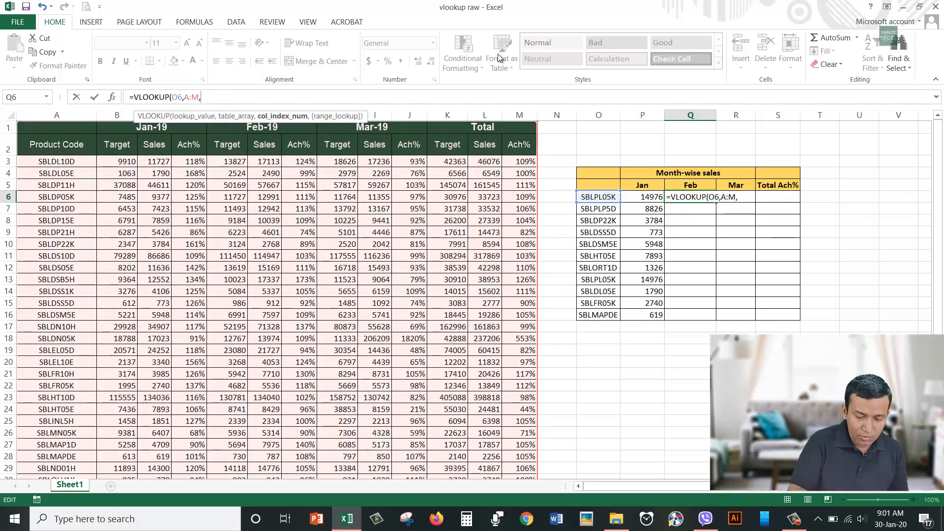
{"action": "type", "text": ",6,0"}
{"action": "key", "text": "Return"}
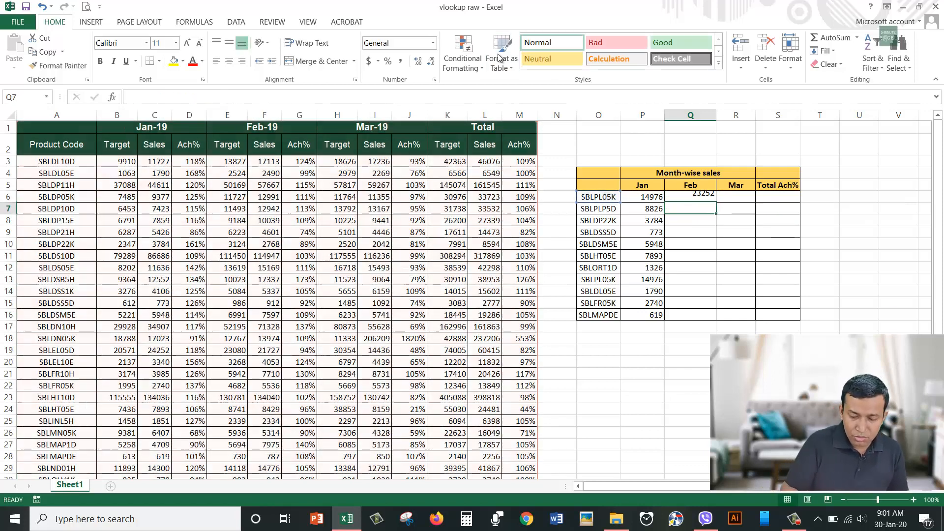
Copy the Feb formula from Q6 down through Q16 and clear Q6:Q16 again
{"action": "left_click", "coordinate": [703, 197]}
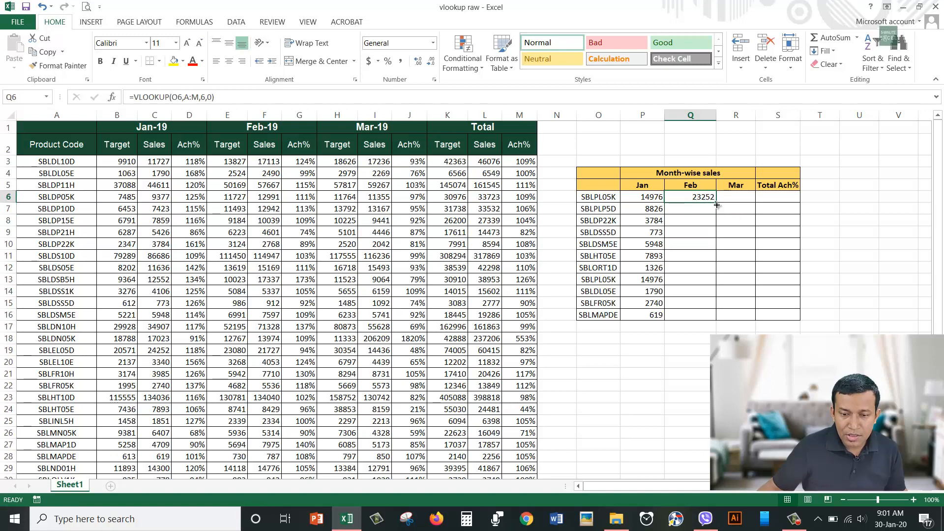
{"action": "double_click", "coordinate": [715, 203]}
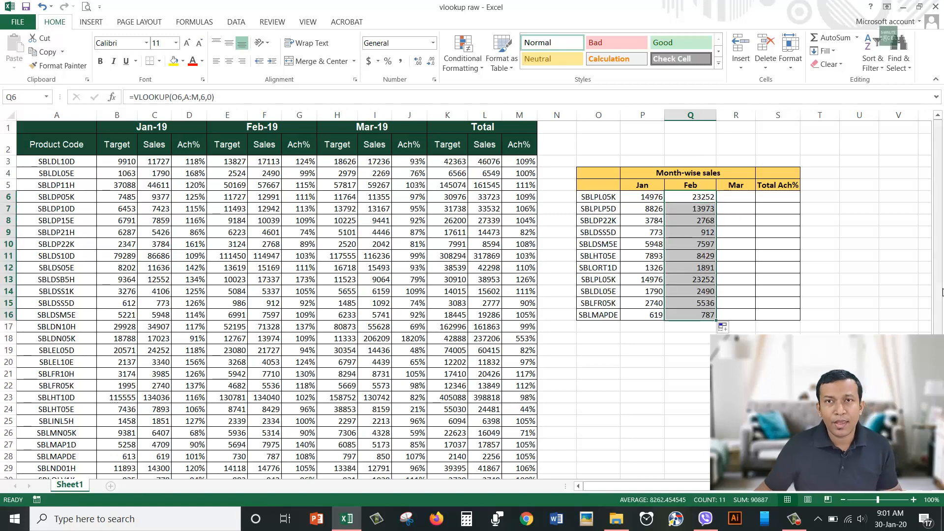
{"action": "key", "text": "Delete"}
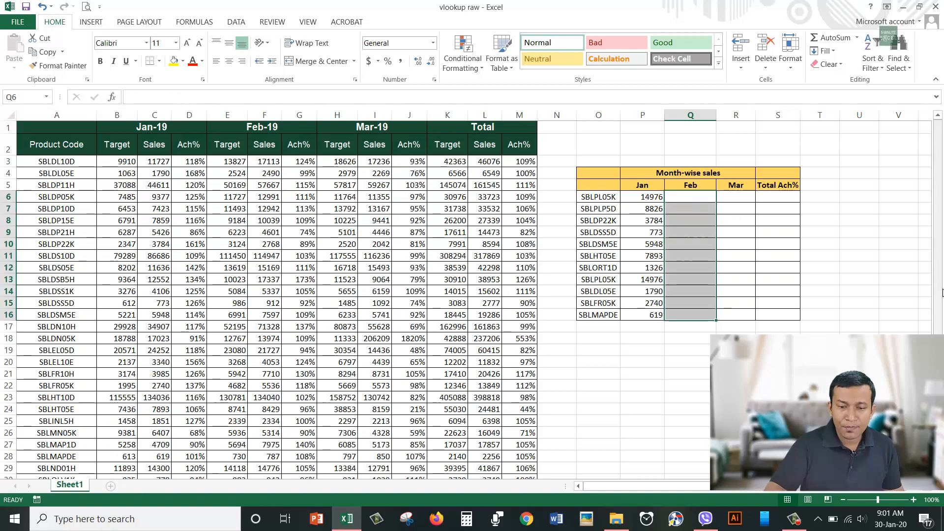
Try to extend the Jan VLOOKUP formula from P6 across into Feb cell Q6
{"action": "left_click_drag", "start_coordinate": [634, 196], "coordinate": [655, 315]}
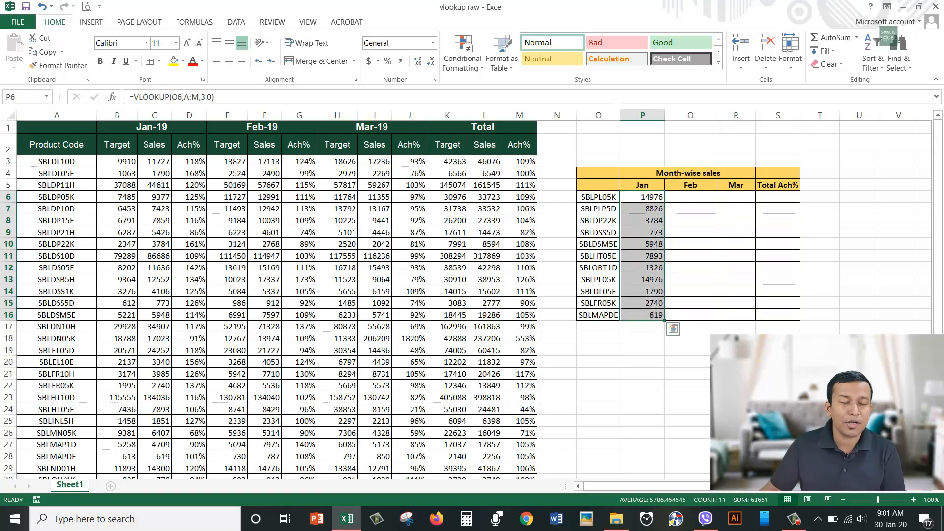
{"action": "left_click", "coordinate": [657, 197]}
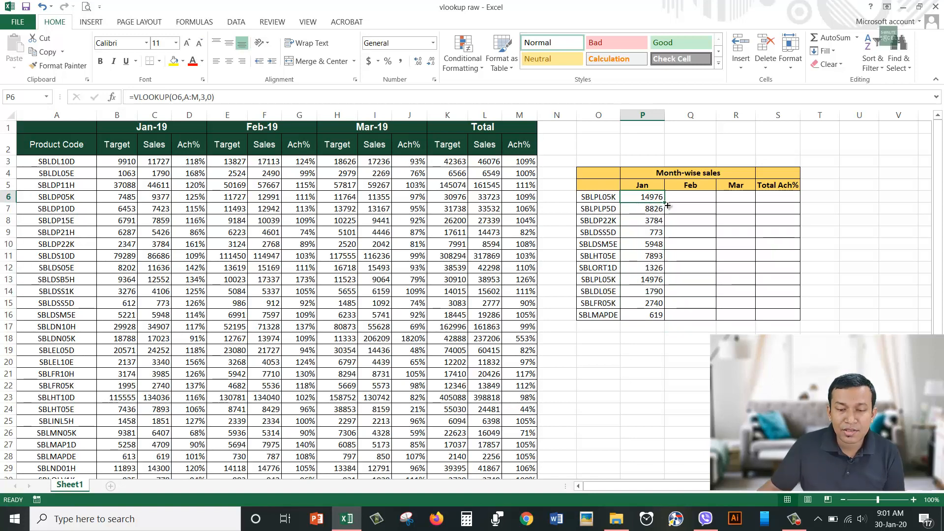
{"action": "left_click_drag", "start_coordinate": [665, 202], "coordinate": [701, 205]}
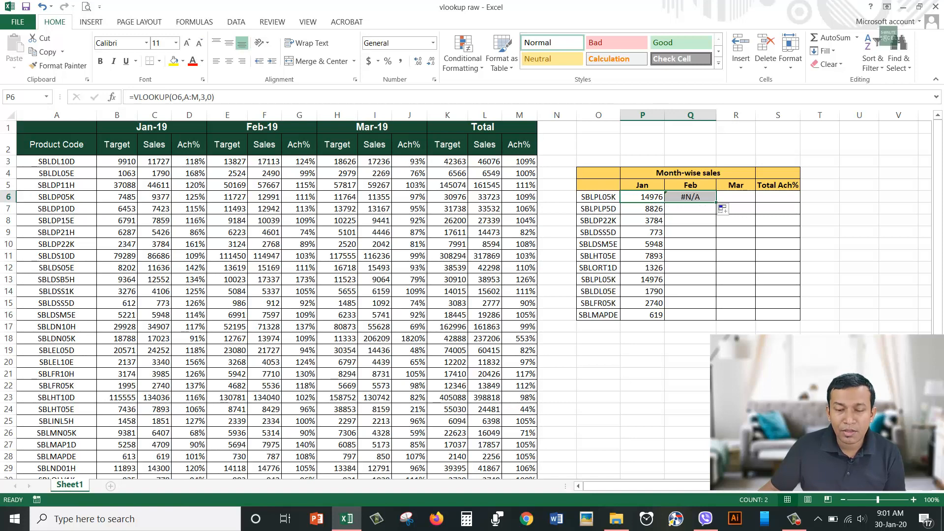
{"action": "left_click", "coordinate": [795, 330]}
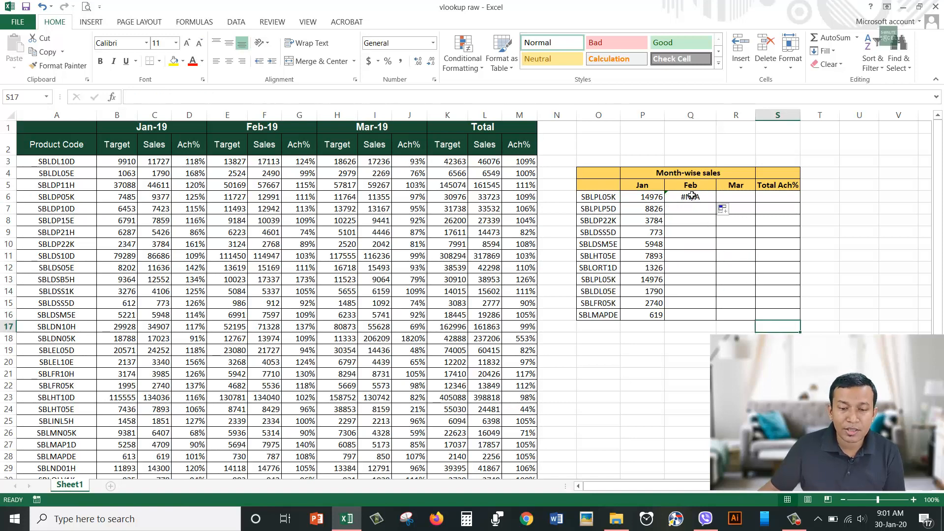
Compare the cell references in the P6 formula with those in its copy in Q6, and clear Q6
{"action": "left_click", "coordinate": [646, 197]}
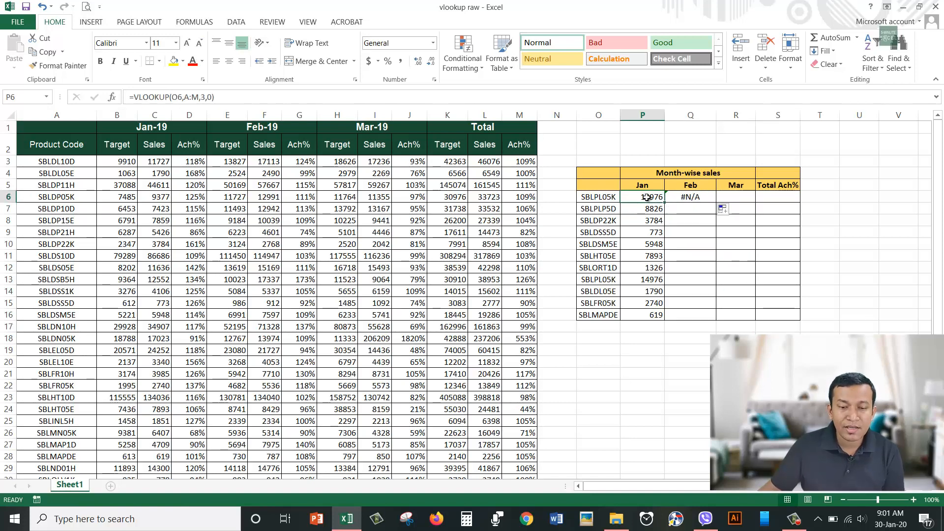
{"action": "double_click", "coordinate": [646, 197]}
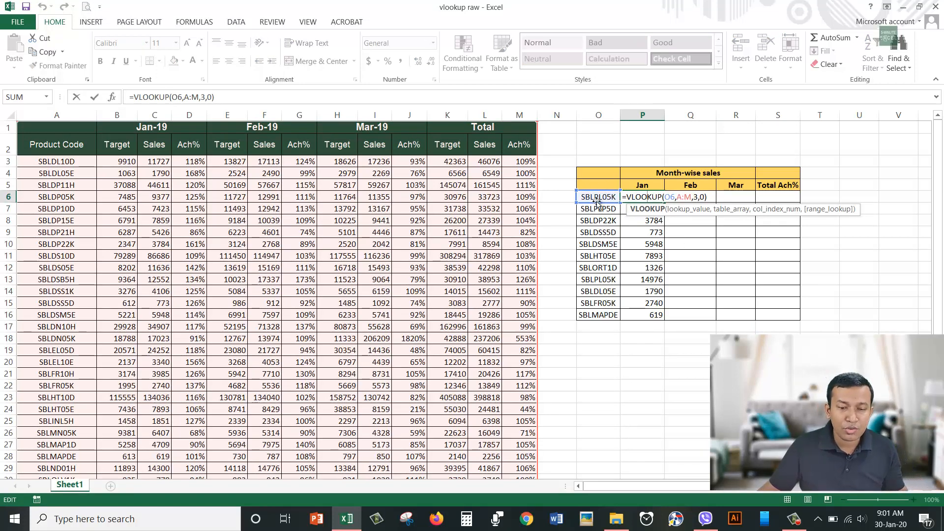
{"action": "key", "text": "Escape"}
{"action": "left_click_drag", "start_coordinate": [664, 202], "coordinate": [698, 197]}
{"action": "left_click", "coordinate": [688, 198]}
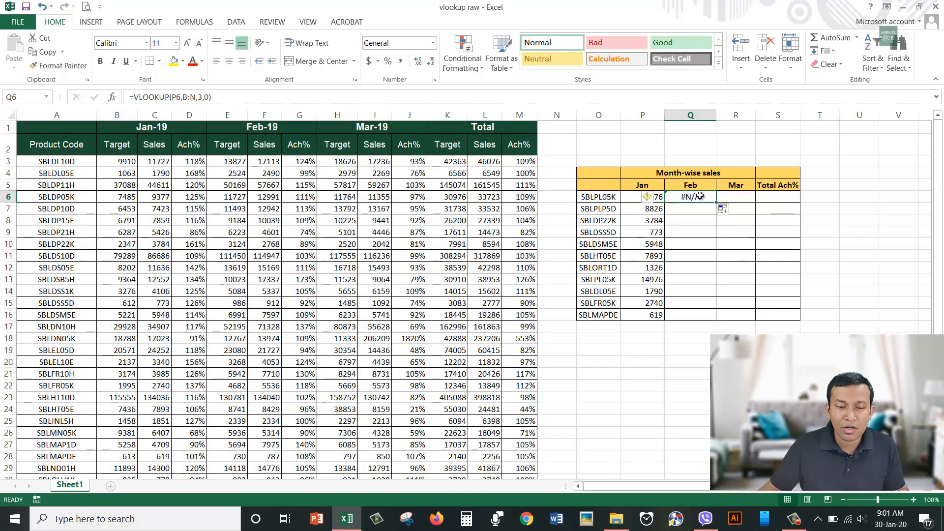
{"action": "double_click", "coordinate": [699, 196]}
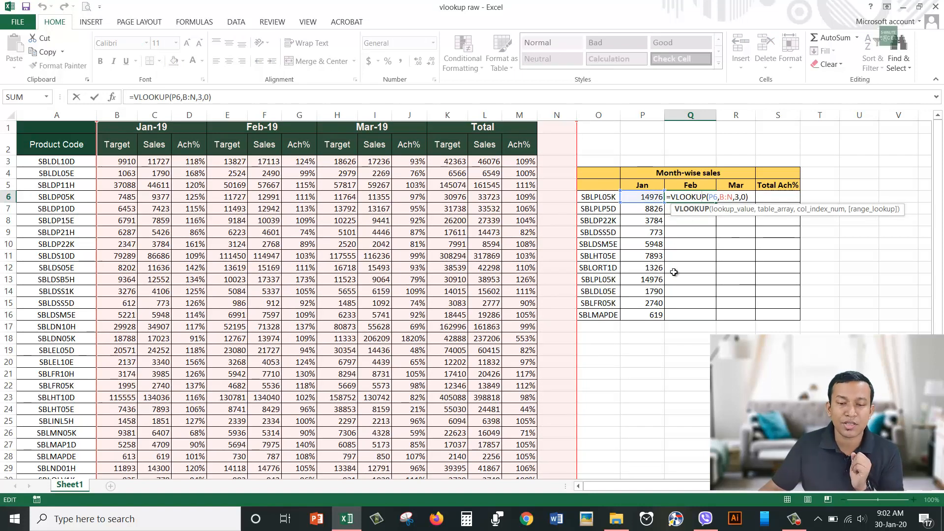
{"action": "key", "text": "ctrl+Return"}
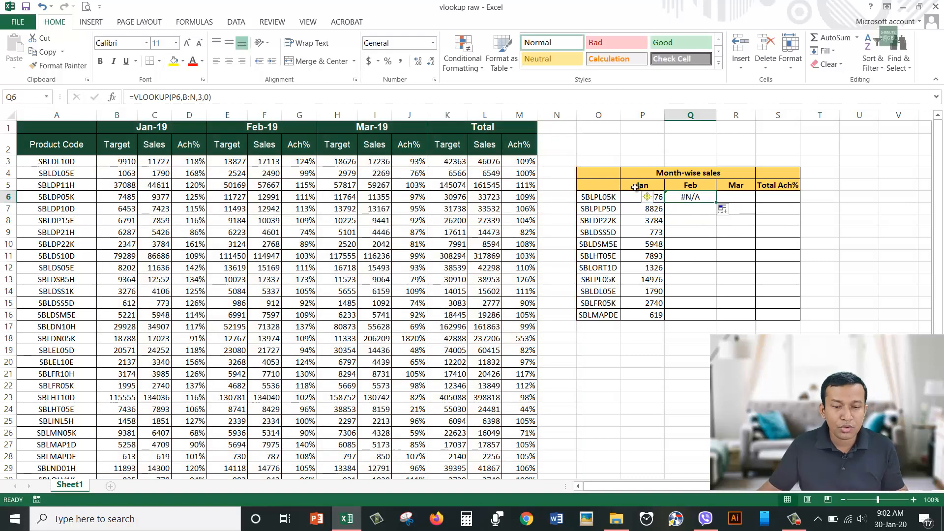
{"action": "key", "text": "Delete"}
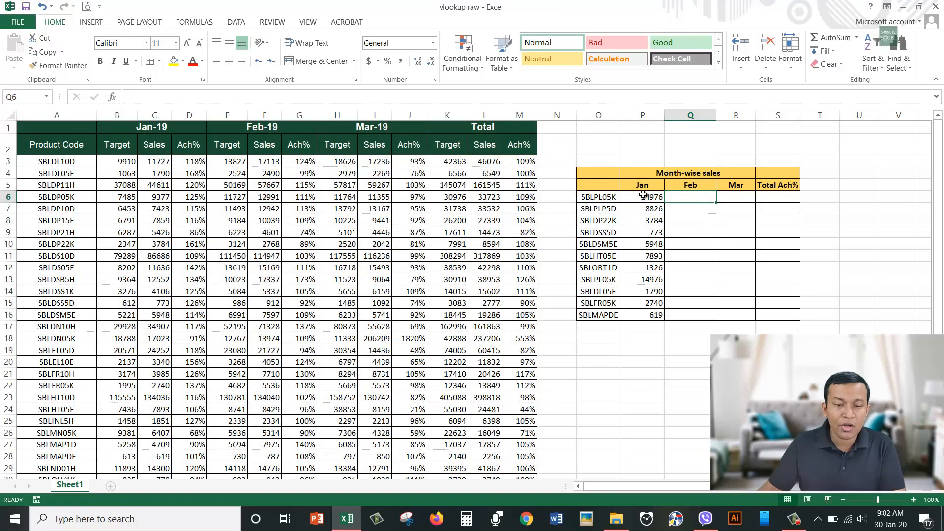
Lock the column references in the P6 formula with dollar signs, making it =VLOOKUP($O6,$A:$M,3,0)
{"action": "left_click", "coordinate": [643, 198]}
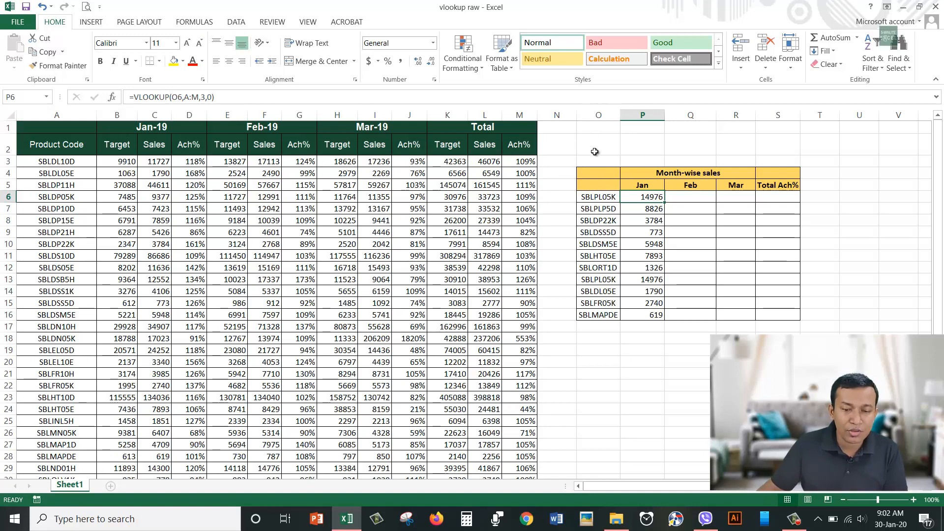
{"action": "left_click", "coordinate": [176, 97]}
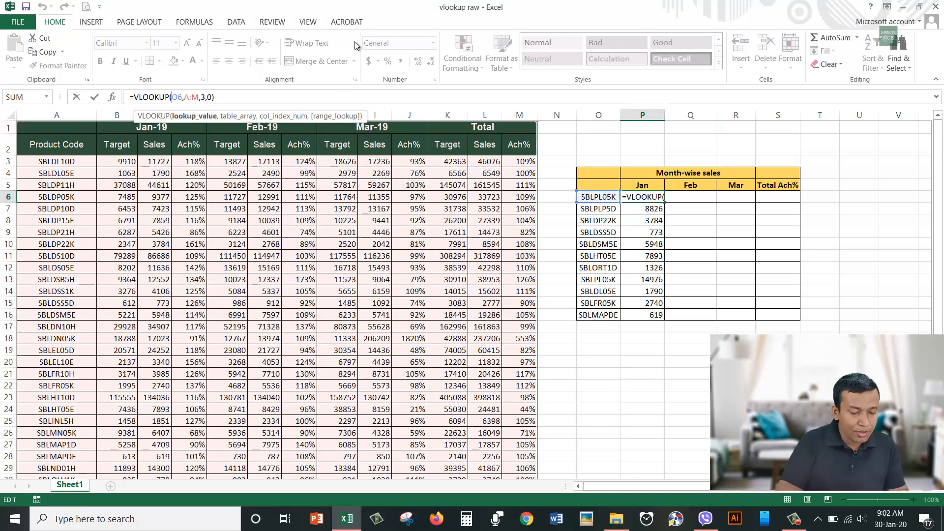
{"action": "type", "text": "$"}
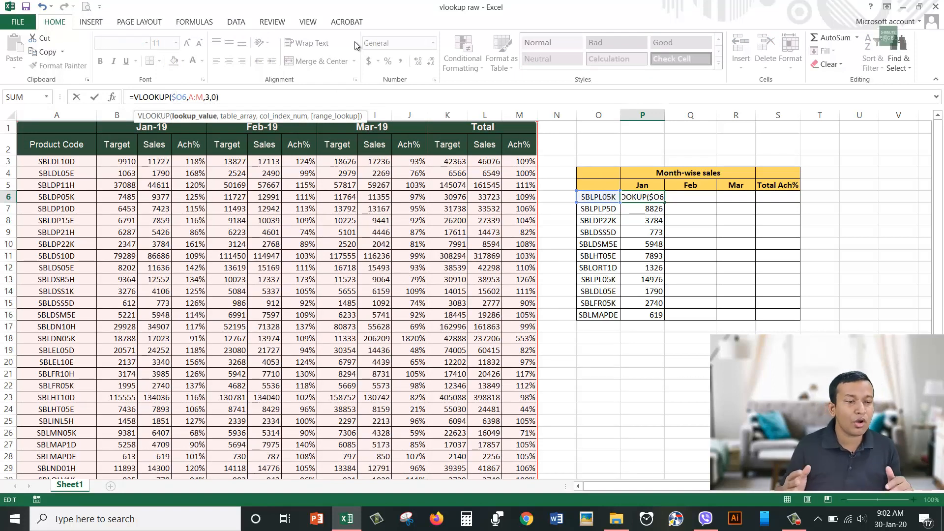
{"action": "left_click", "coordinate": [192, 97]}
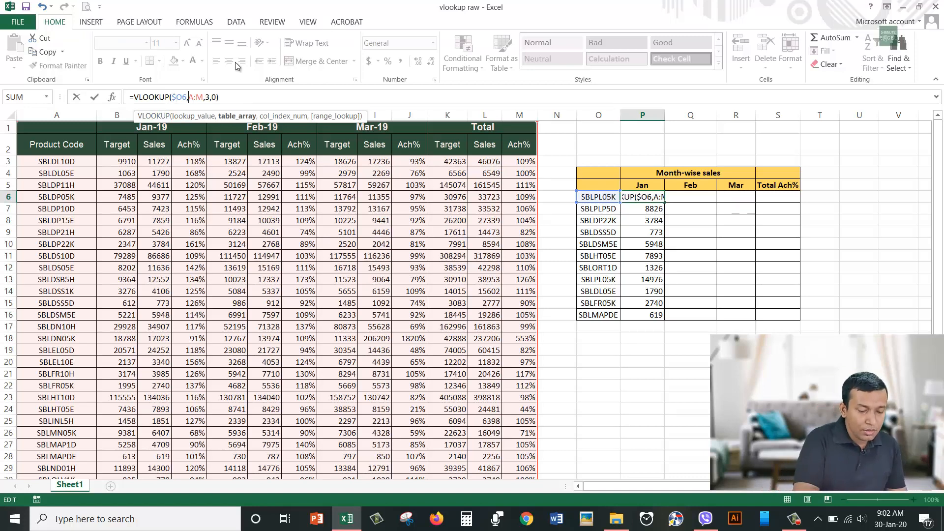
{"action": "type", "text": "$"}
{"action": "key", "text": "Right"}
{"action": "key", "text": "Right"}
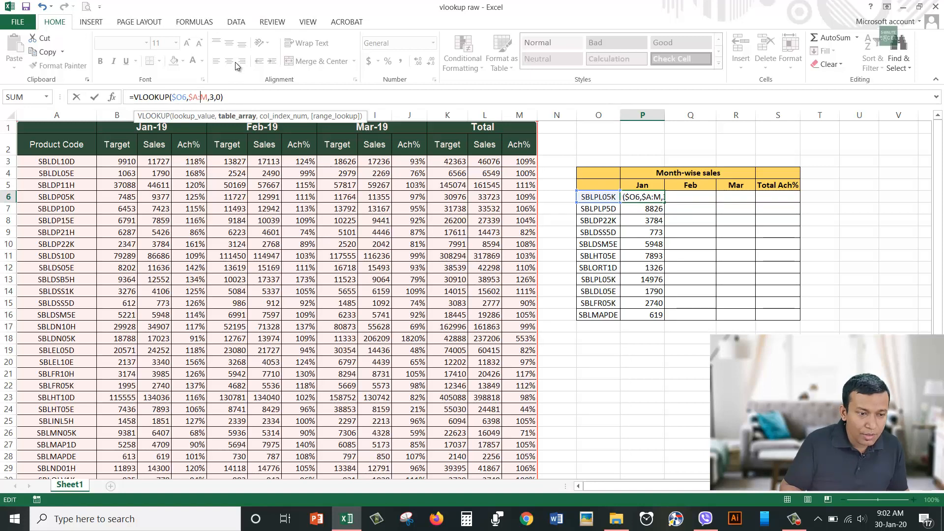
{"action": "type", "text": "$"}
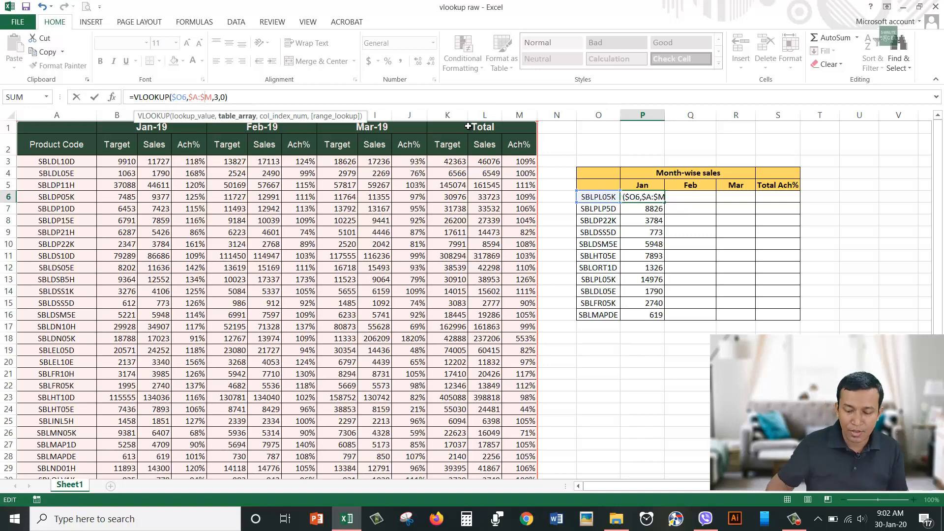
{"action": "key", "text": "Return"}
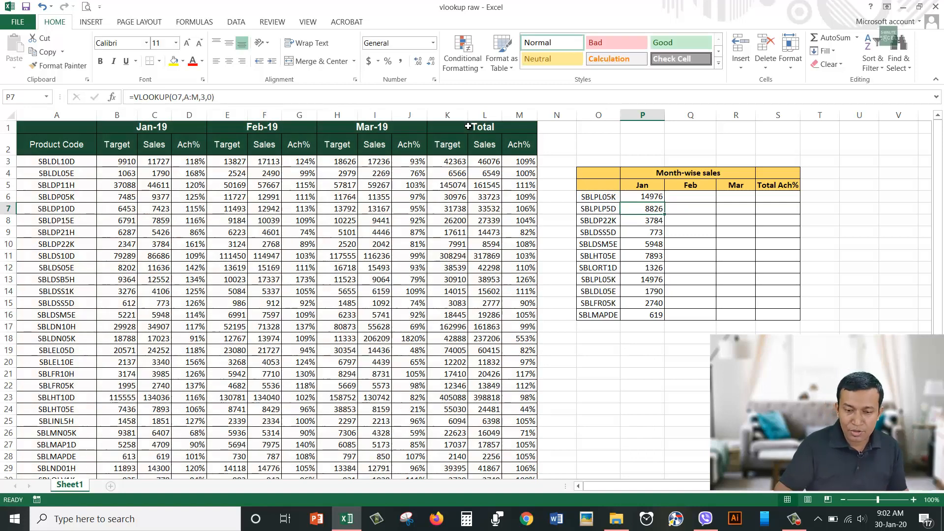
Copy the P6 formula with locked columns across and down to fill the summary table P6:S16
{"action": "left_click", "coordinate": [652, 197]}
{"action": "mouse_move", "coordinate": [664, 202]}
{"action": "left_mouse_down"}
{"action": "mouse_move", "coordinate": [659, 320]}
{"action": "mouse_move", "coordinate": [772, 319]}
{"action": "left_mouse_up"}
{"action": "left_click", "coordinate": [820, 444]}
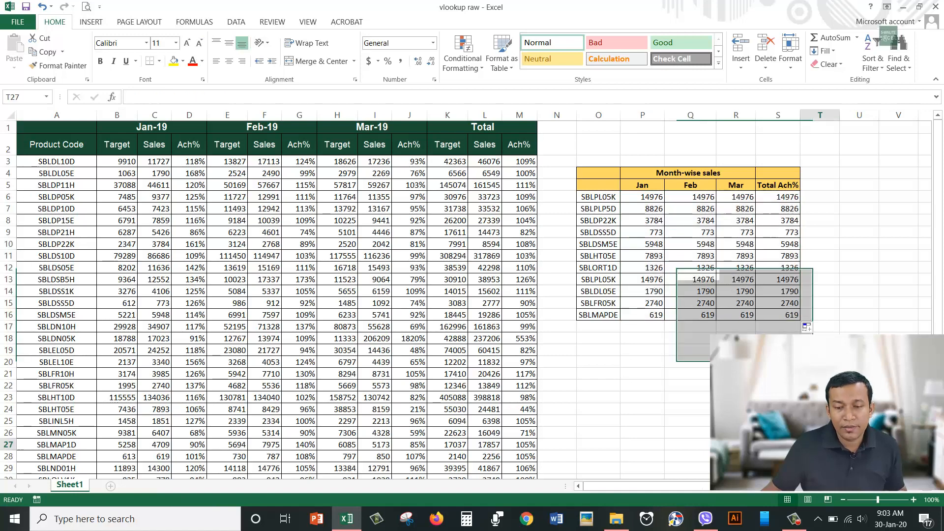
Compare the positions of the Jan-19 and Feb-19 Sales columns in the source table to determine the Feb column index
{"action": "left_click", "coordinate": [645, 199]}
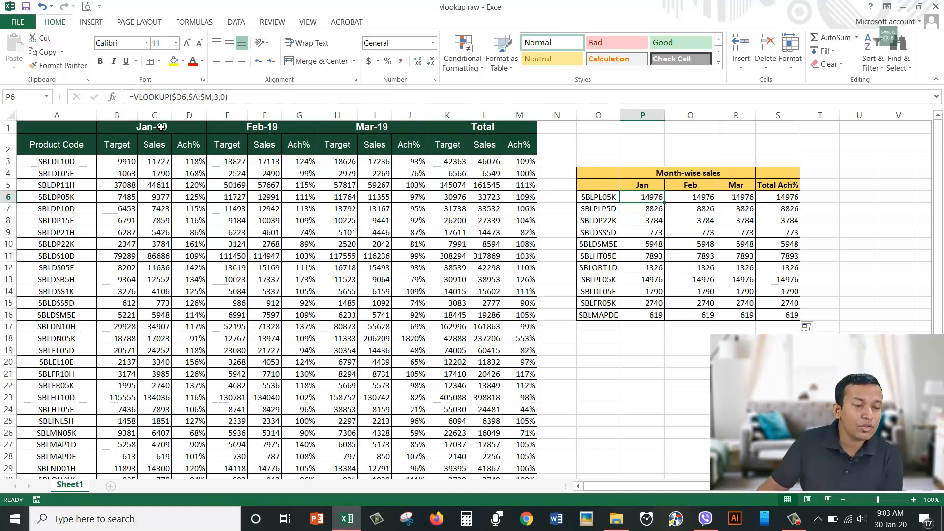
{"action": "left_click", "coordinate": [151, 116]}
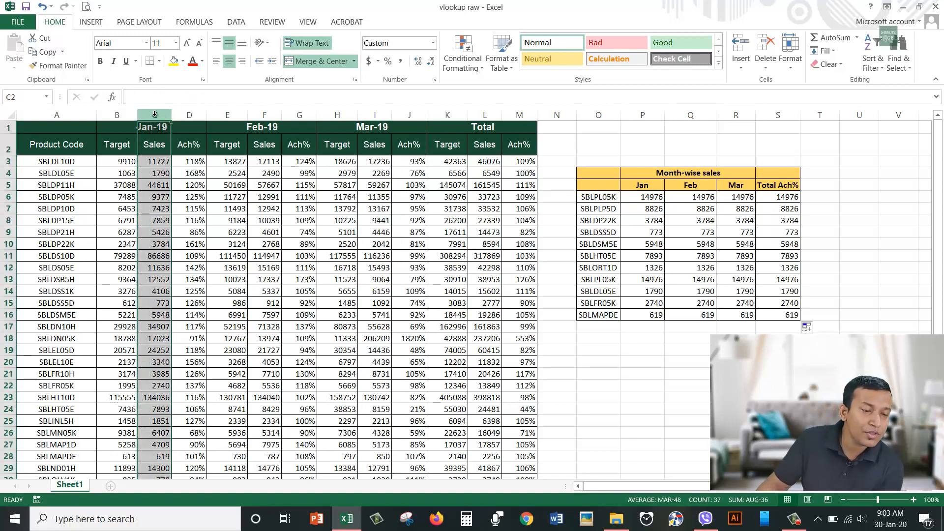
{"action": "left_click", "coordinate": [268, 163]}
{"action": "left_click", "coordinate": [264, 116]}
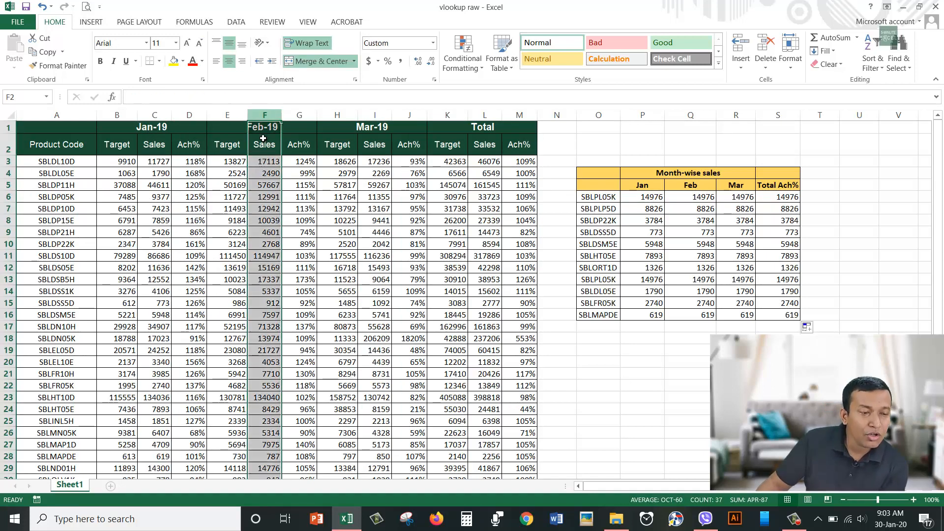
{"action": "left_click", "coordinate": [155, 161]}
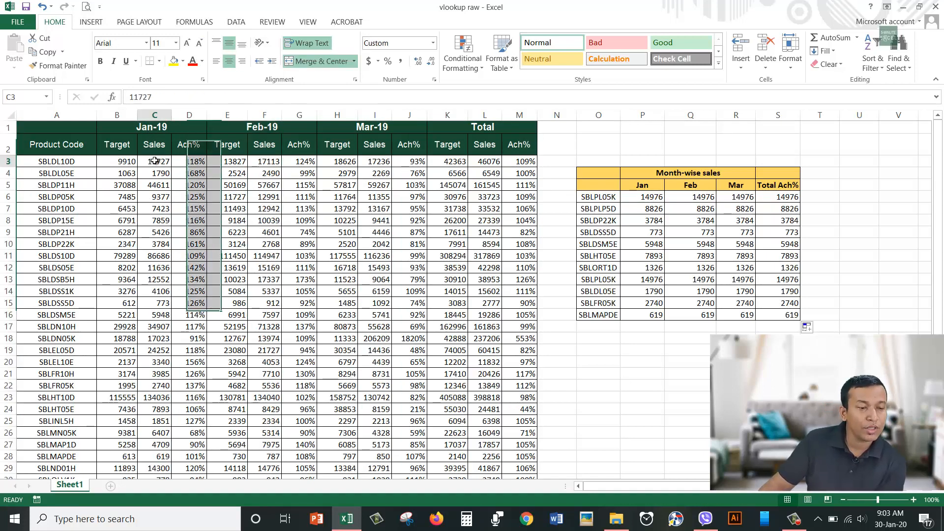
{"action": "left_click", "coordinate": [194, 161]}
{"action": "left_click", "coordinate": [265, 161]}
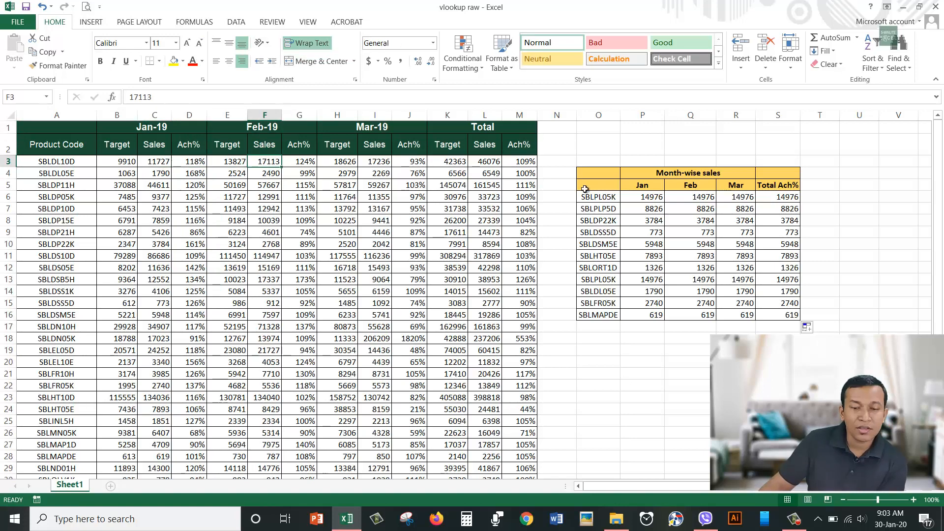
Change the column index in the Feb formula in Q6 to 6 and fill it down to Q16
{"action": "left_click", "coordinate": [698, 195]}
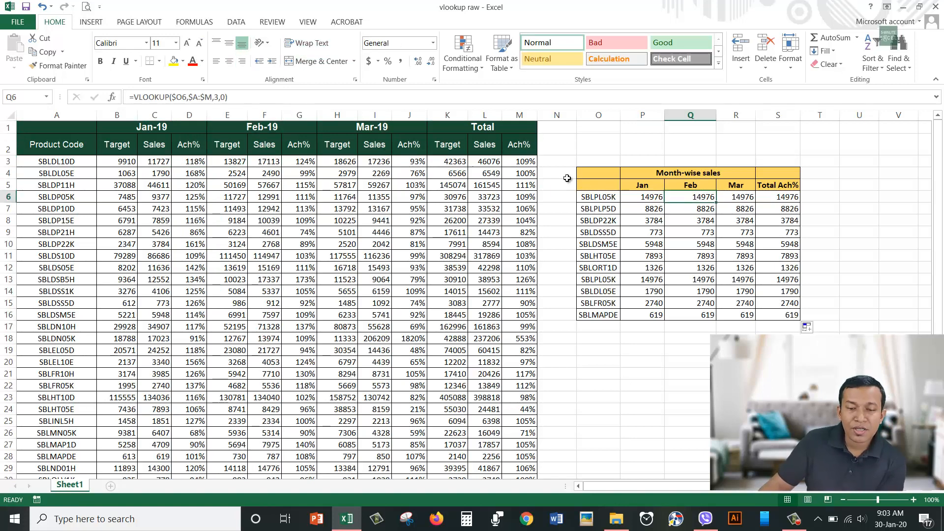
{"action": "double_click", "coordinate": [221, 99]}
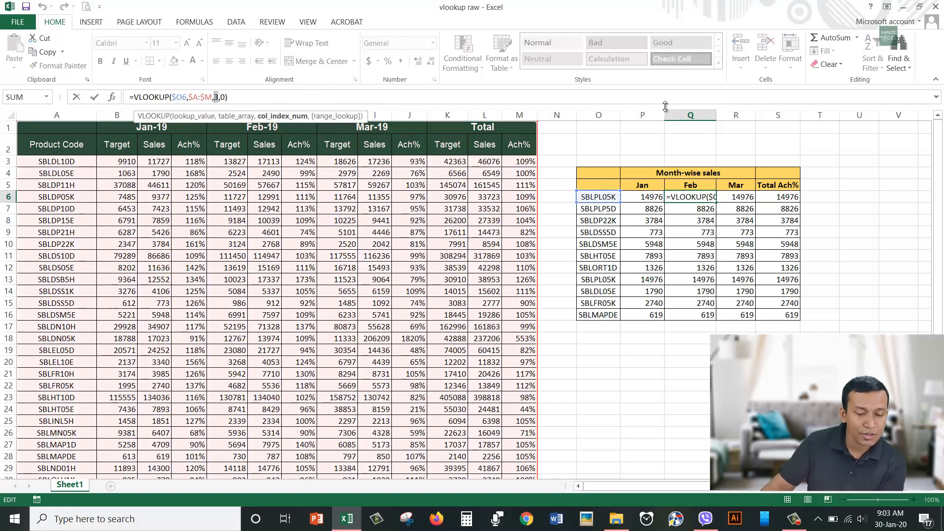
{"action": "type", "text": "6"}
{"action": "key", "text": "ctrl+Return"}
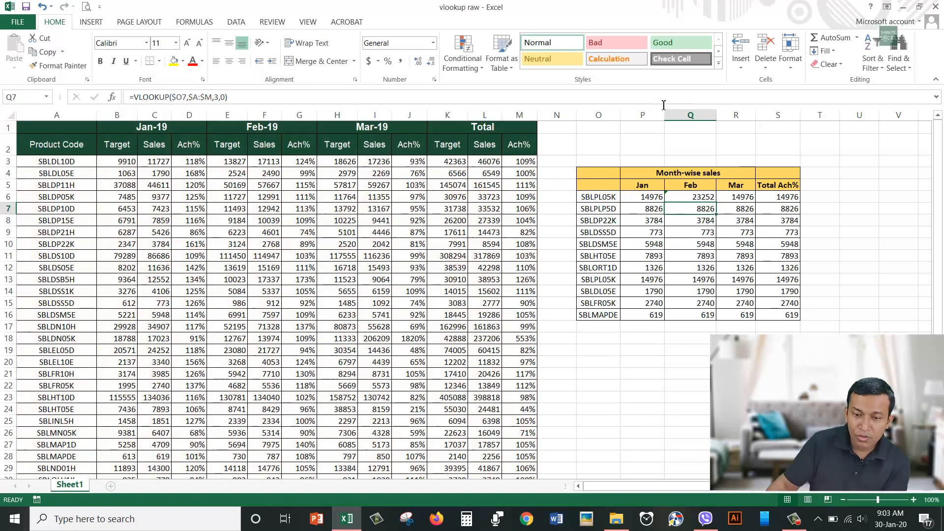
{"action": "double_click", "coordinate": [716, 203]}
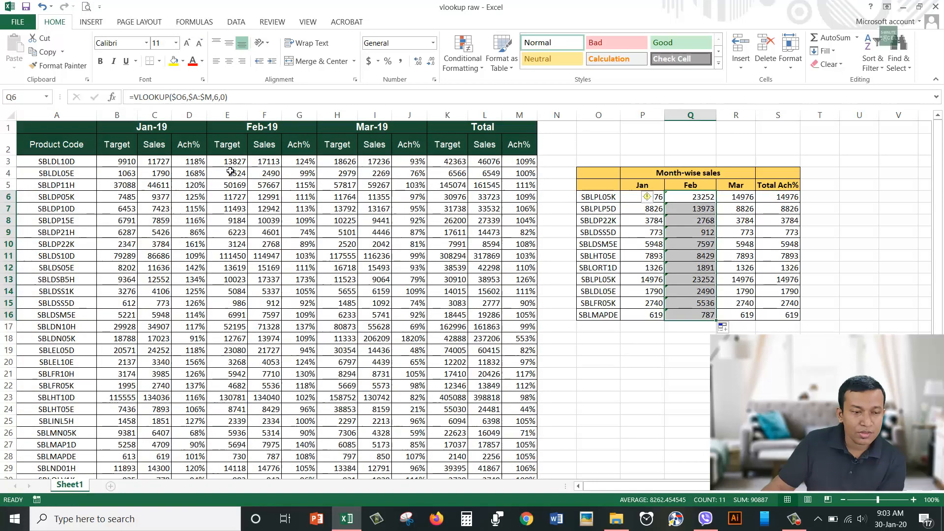
Change the column index in the Mar formula in R6 to 9 and fill it down to R16
{"action": "left_click", "coordinate": [260, 145]}
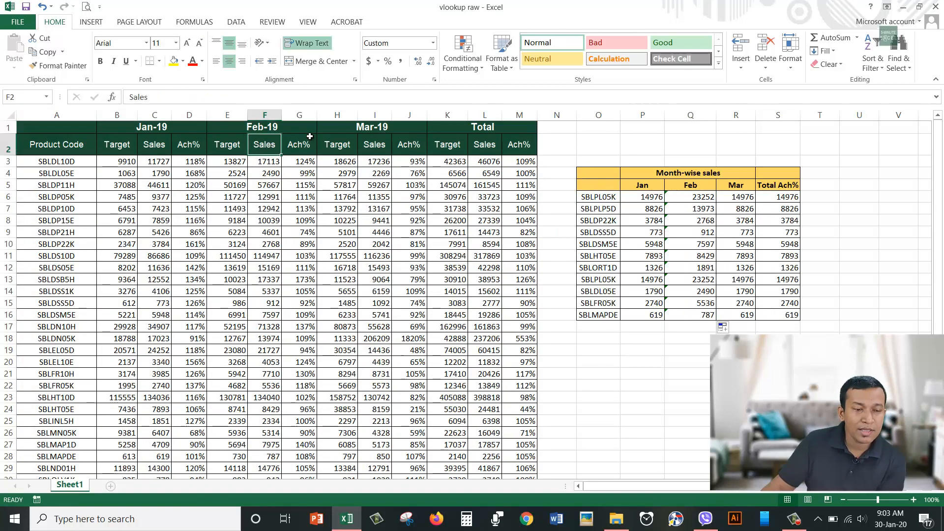
{"action": "left_click", "coordinate": [742, 186]}
{"action": "left_click", "coordinate": [742, 197]}
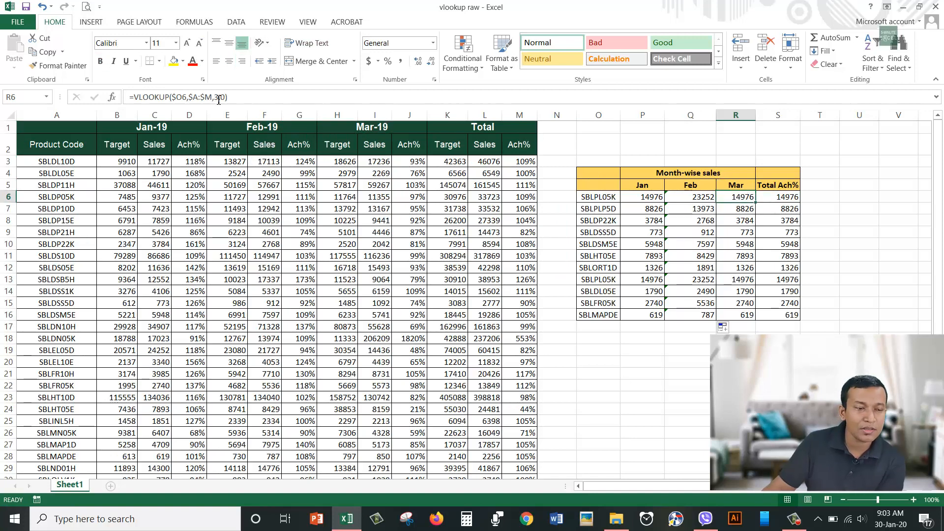
{"action": "left_click", "coordinate": [218, 97]}
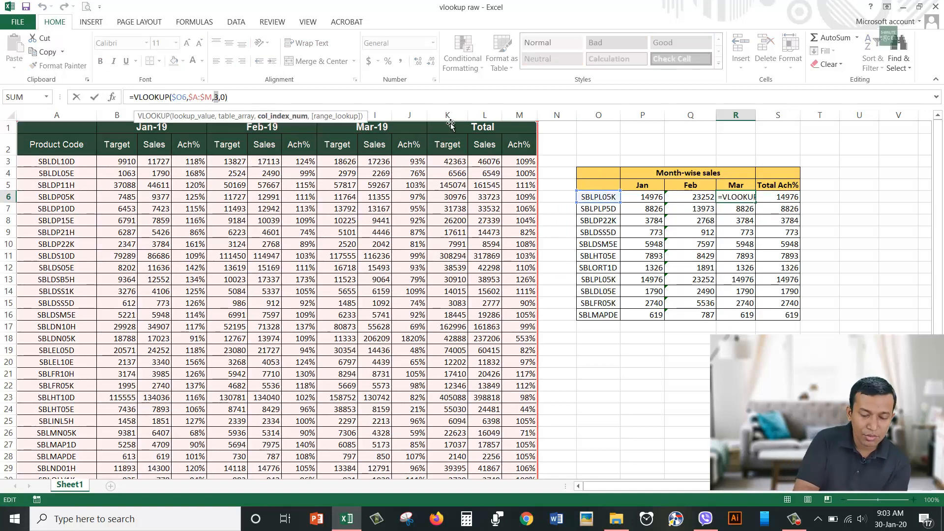
{"action": "type", "text": "9"}
{"action": "key", "text": "Return"}
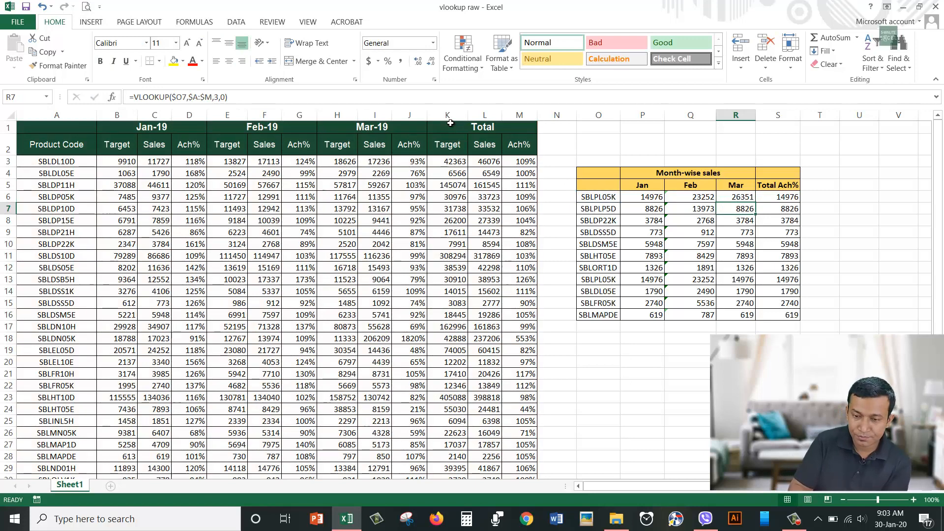
{"action": "left_click", "coordinate": [741, 198]}
{"action": "double_click", "coordinate": [756, 202]}
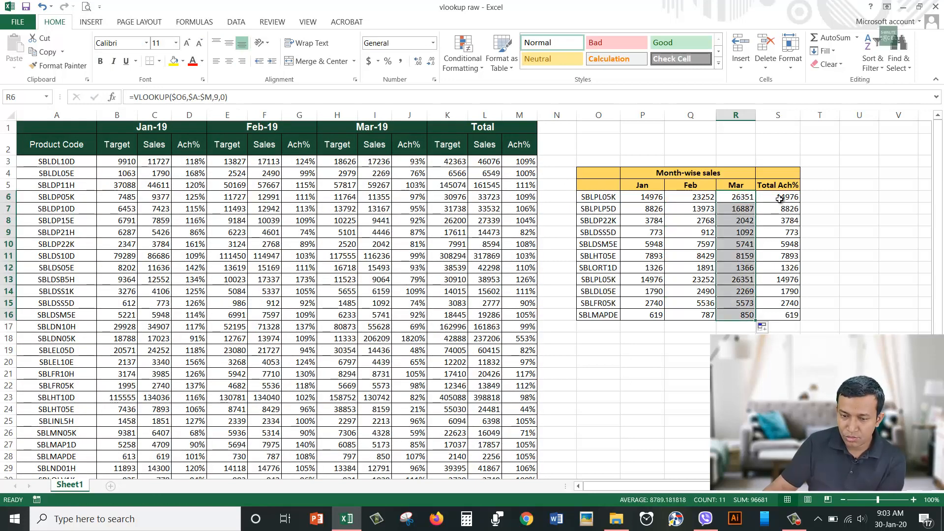
Count across the source columns to the Total Ach% column and change the column index in S6 to 13
{"action": "left_click", "coordinate": [780, 199]}
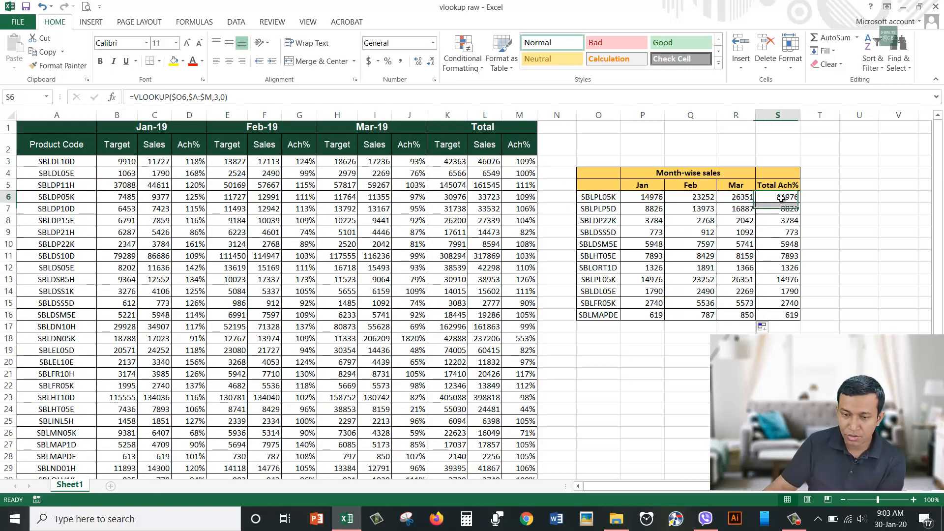
{"action": "left_click", "coordinate": [378, 159]}
{"action": "left_click", "coordinate": [418, 163]}
{"action": "left_click", "coordinate": [458, 163]}
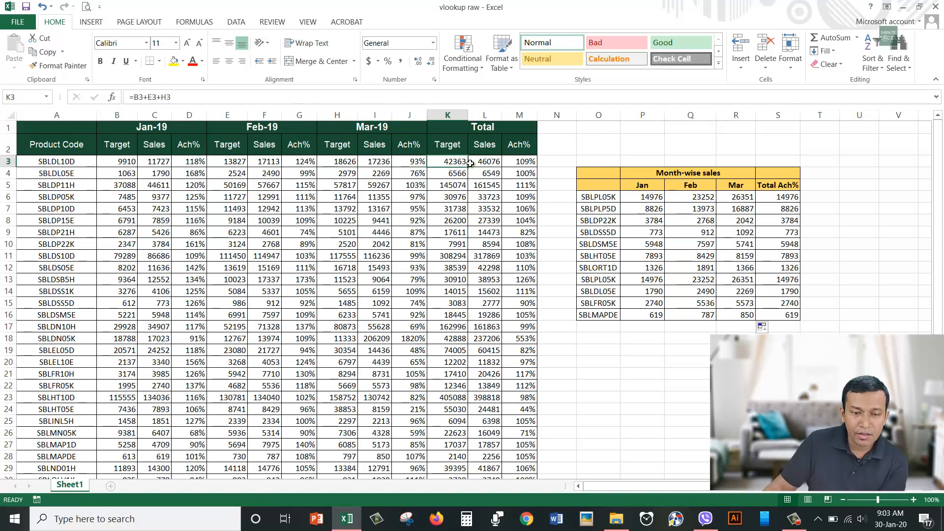
{"action": "left_click", "coordinate": [486, 163]}
{"action": "left_click", "coordinate": [521, 162]}
{"action": "left_click", "coordinate": [783, 197]}
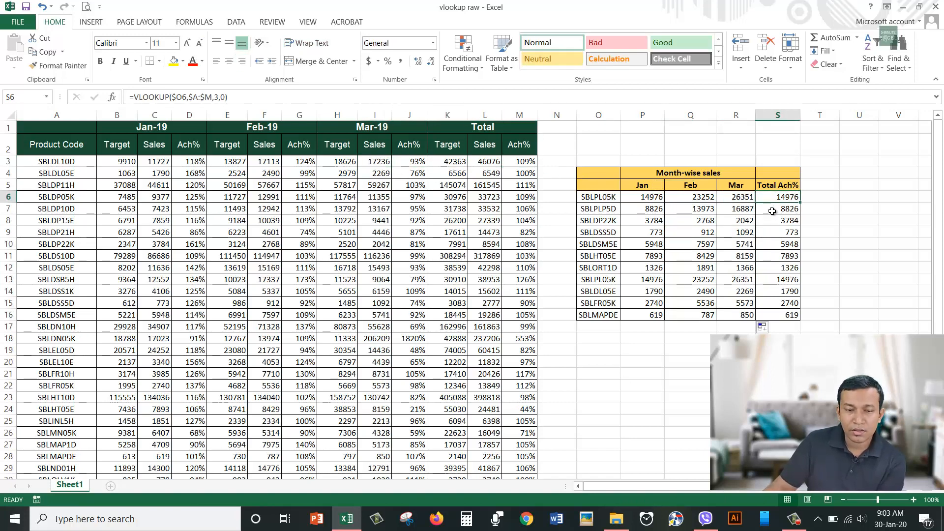
{"action": "left_click", "coordinate": [217, 96]}
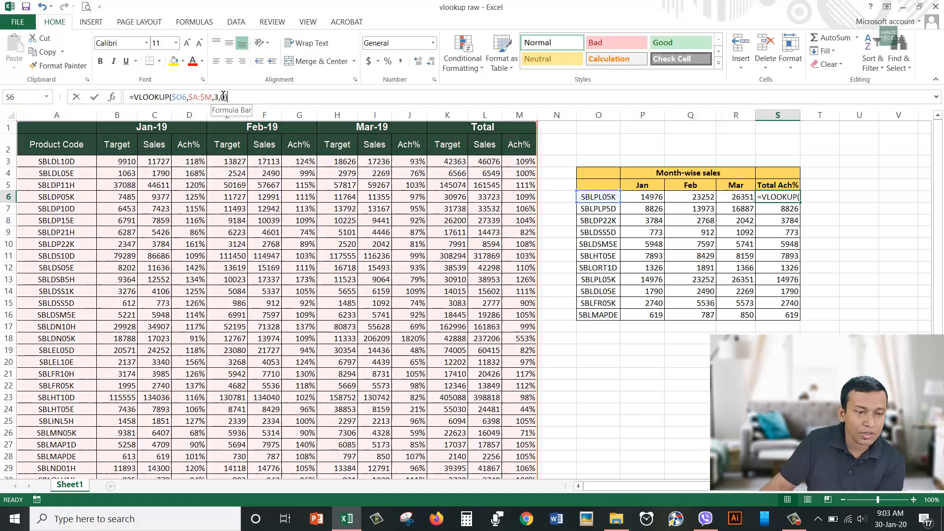
{"action": "type", "text": "1"}
{"action": "key", "text": "Return"}
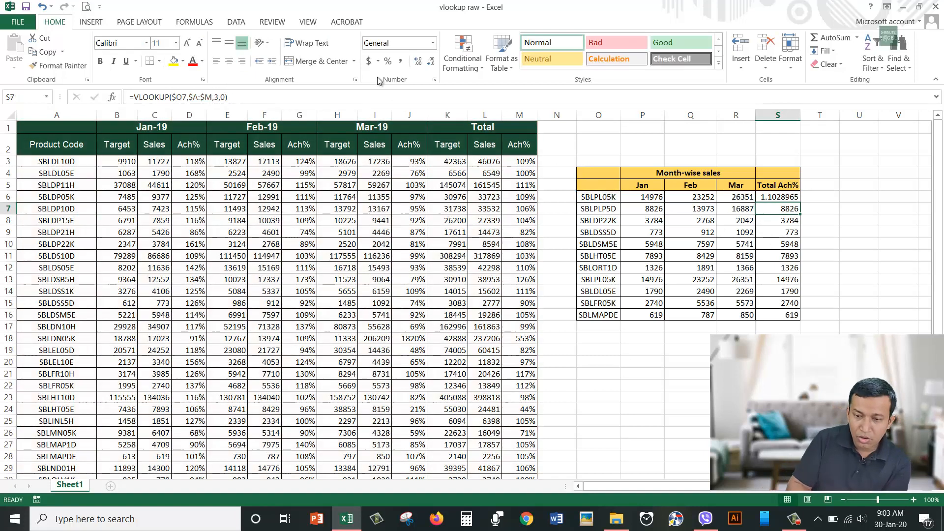
Format the Total Ach% result in S6 as a percentage and fill it down to S16
{"action": "left_click", "coordinate": [786, 197]}
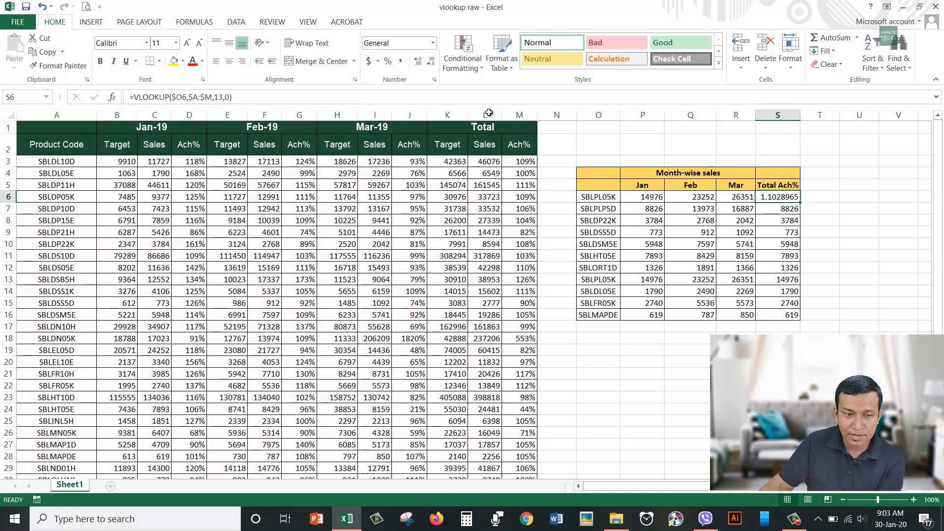
{"action": "left_click", "coordinate": [388, 61]}
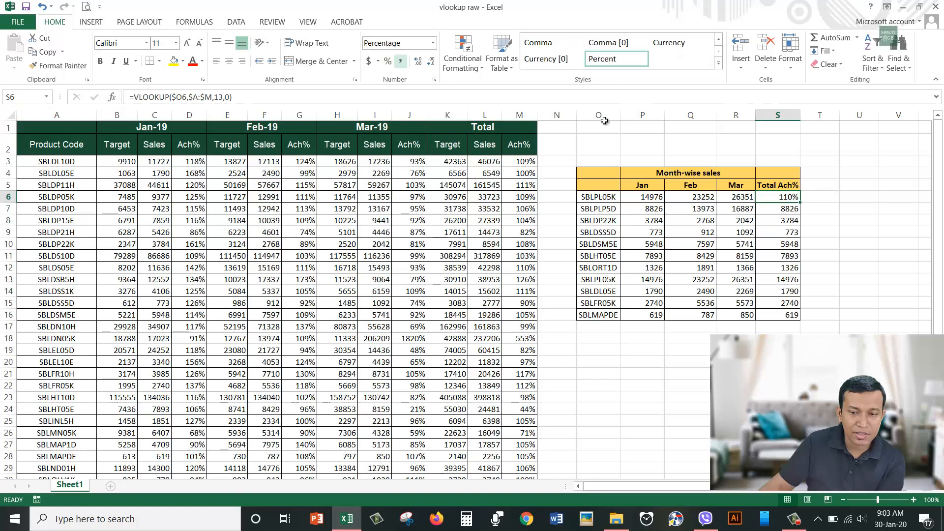
{"action": "double_click", "coordinate": [801, 202]}
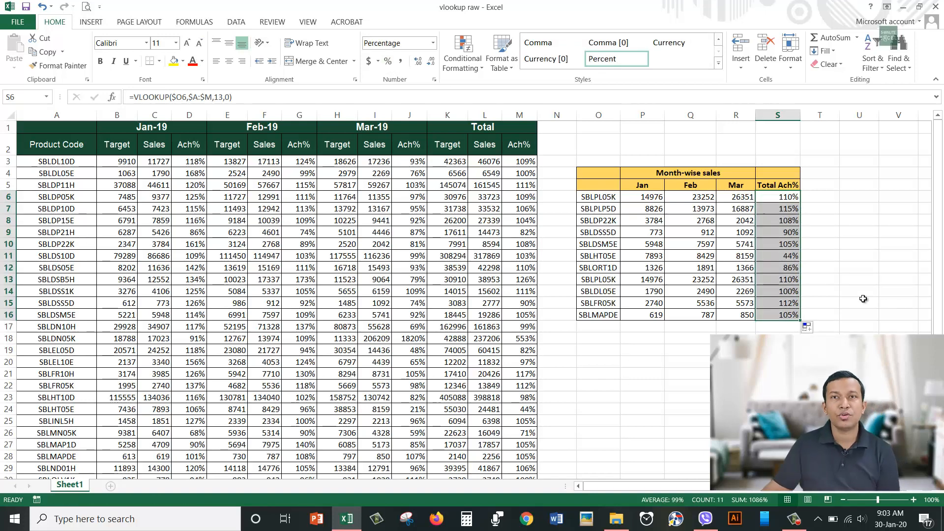
Review the summary results against the source columns they come from: Jan, Feb and Mar Sales and Total Ach%
{"action": "left_click", "coordinate": [730, 409]}
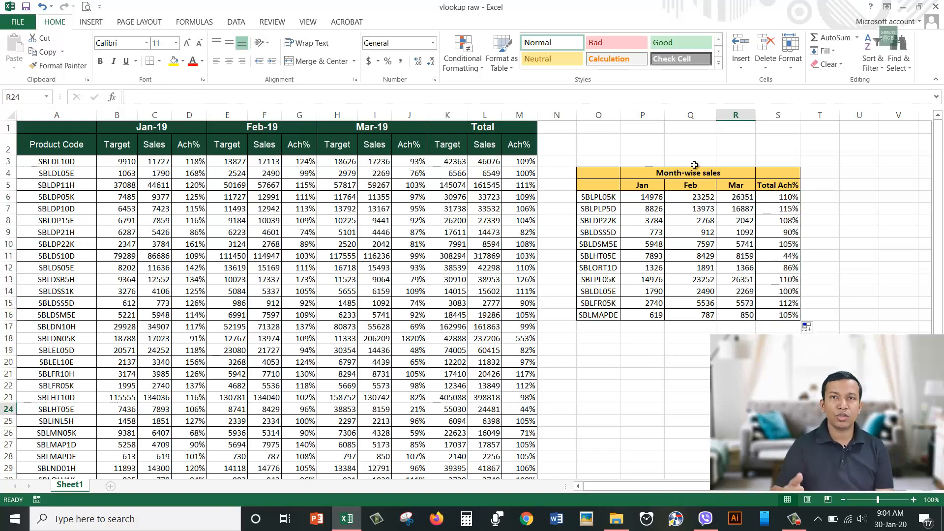
{"action": "left_click", "coordinate": [642, 115]}
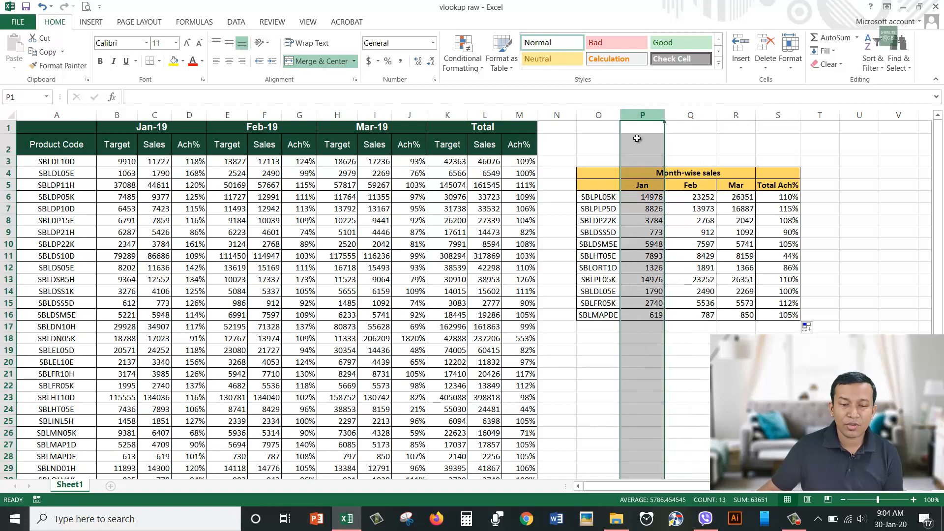
{"action": "left_click_drag", "start_coordinate": [644, 197], "coordinate": [654, 313]}
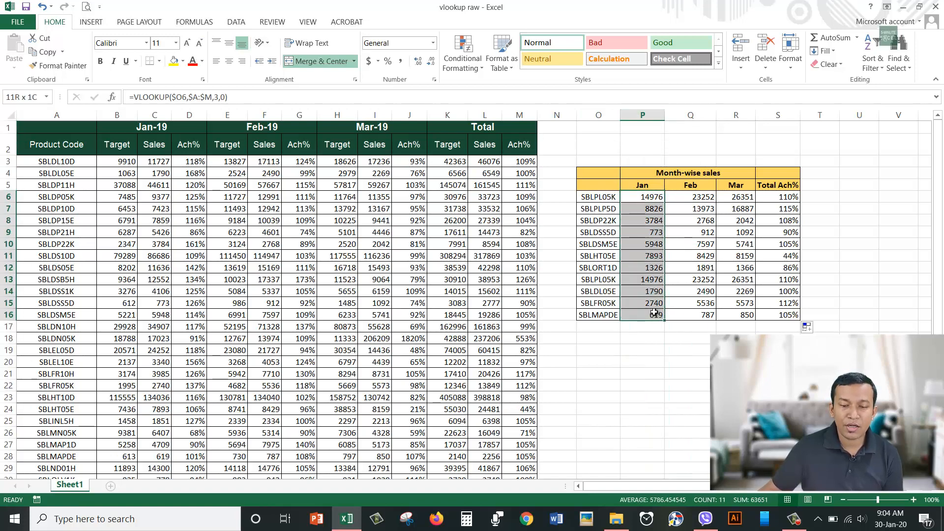
{"action": "left_click", "coordinate": [652, 196]}
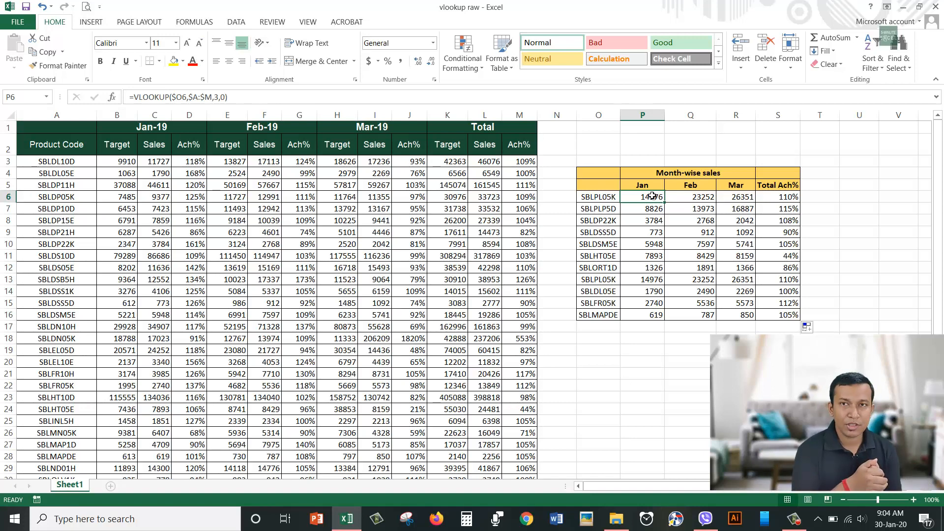
{"action": "left_click", "coordinate": [600, 244]}
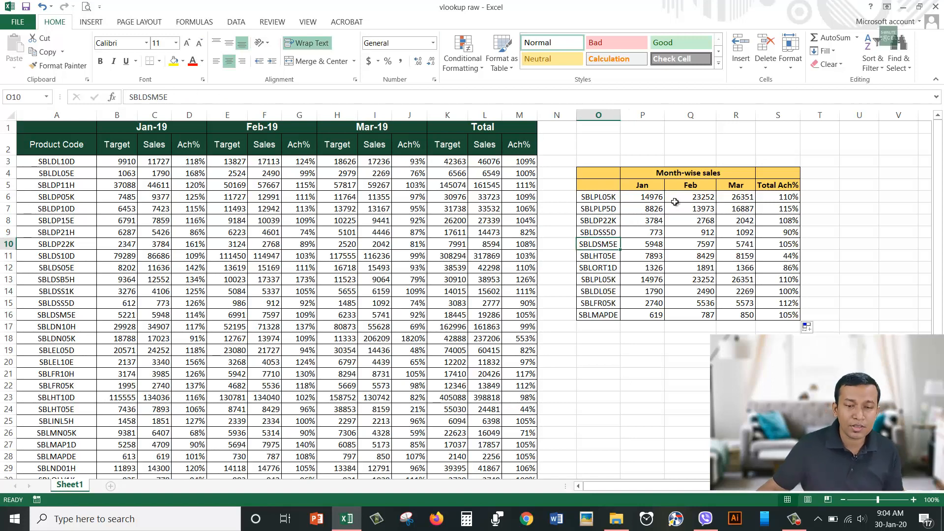
{"action": "left_click", "coordinate": [154, 115]}
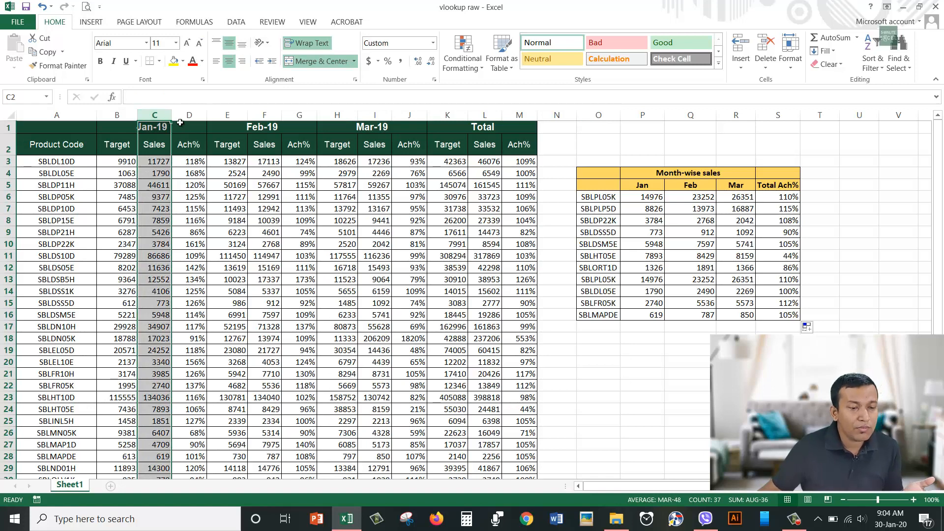
{"action": "left_click", "coordinate": [265, 115]}
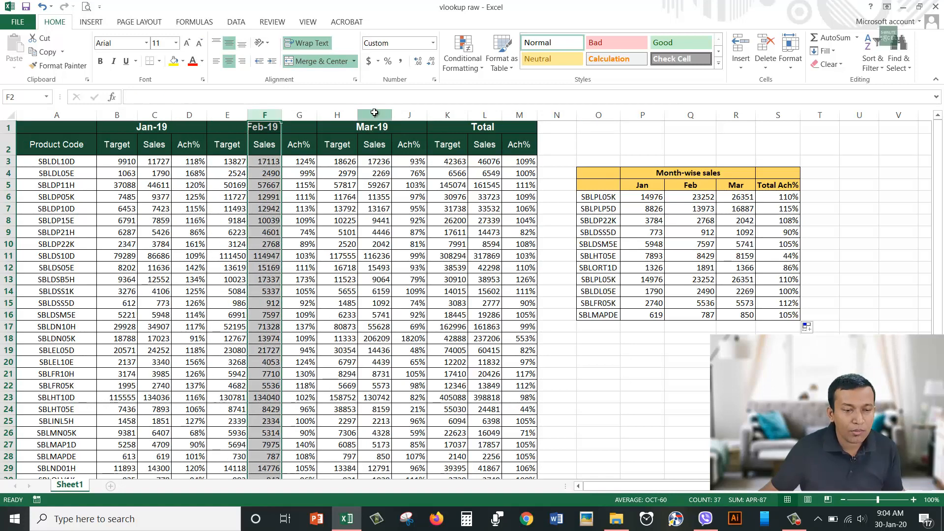
{"action": "left_click", "coordinate": [374, 114]}
{"action": "left_click", "coordinate": [514, 114]}
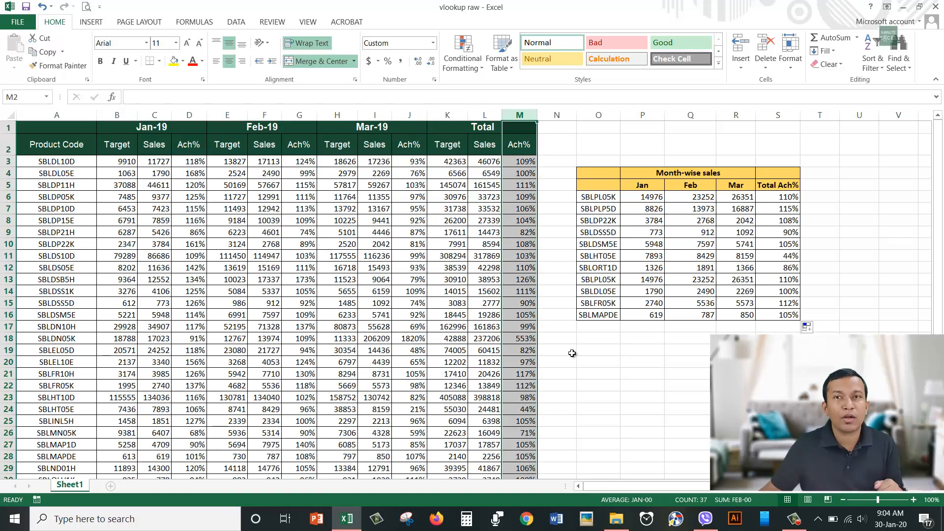
{"action": "left_click", "coordinate": [778, 243]}
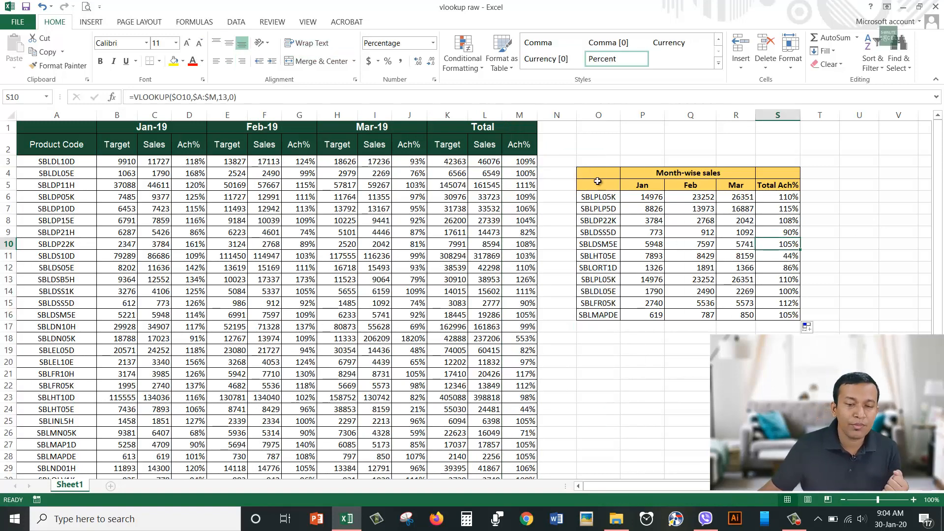
{"action": "left_click", "coordinate": [738, 374]}
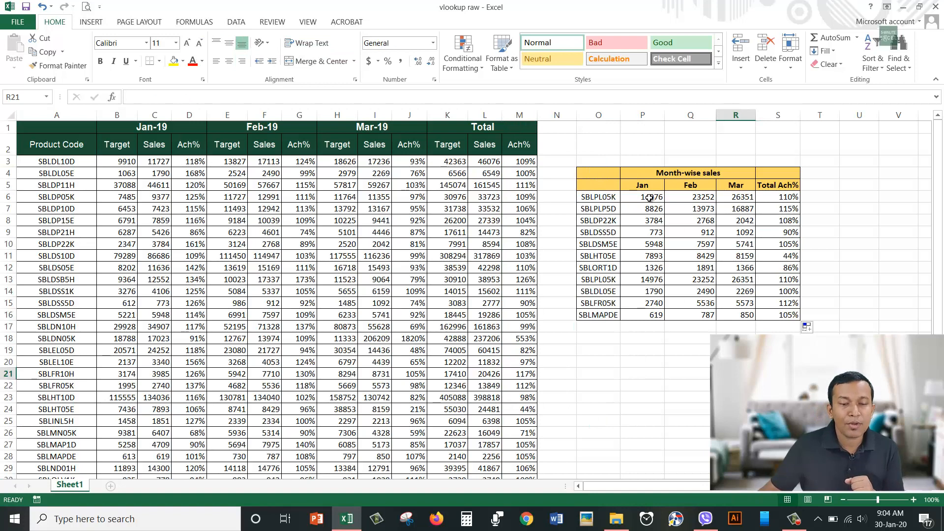
Clear the Jan results in P6:P16 and start a new VLOOKUP in P6 with O6 as the lookup value
{"action": "left_click_drag", "start_coordinate": [650, 198], "coordinate": [644, 315]}
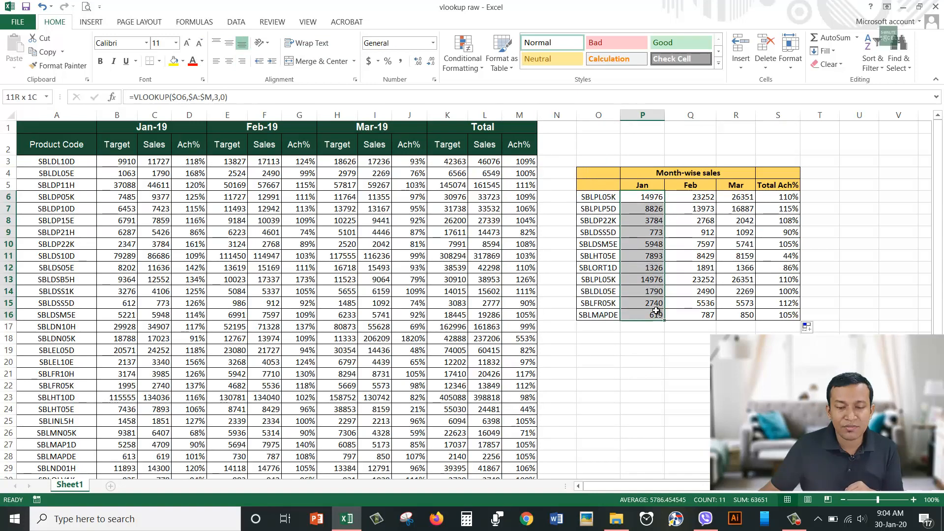
{"action": "key", "text": "Delete"}
{"action": "left_click", "coordinate": [644, 199]}
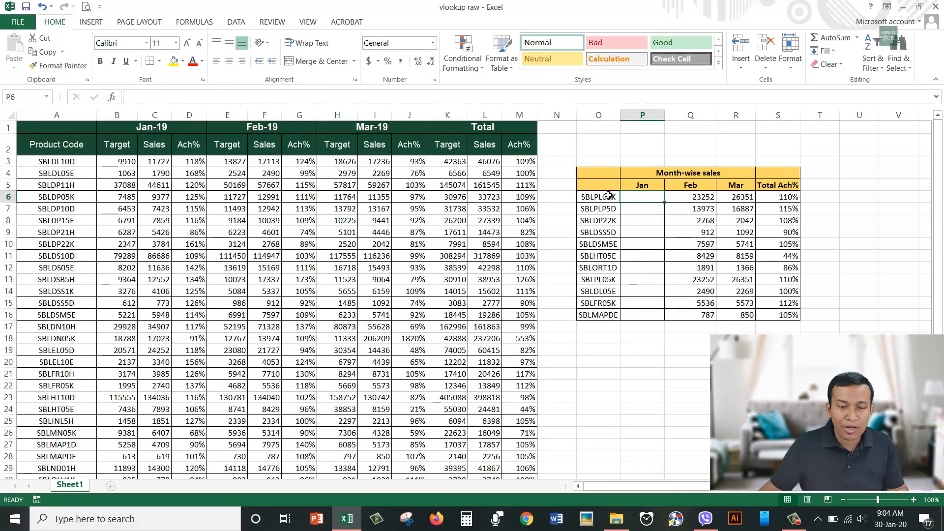
{"action": "type", "text": "=vlo"}
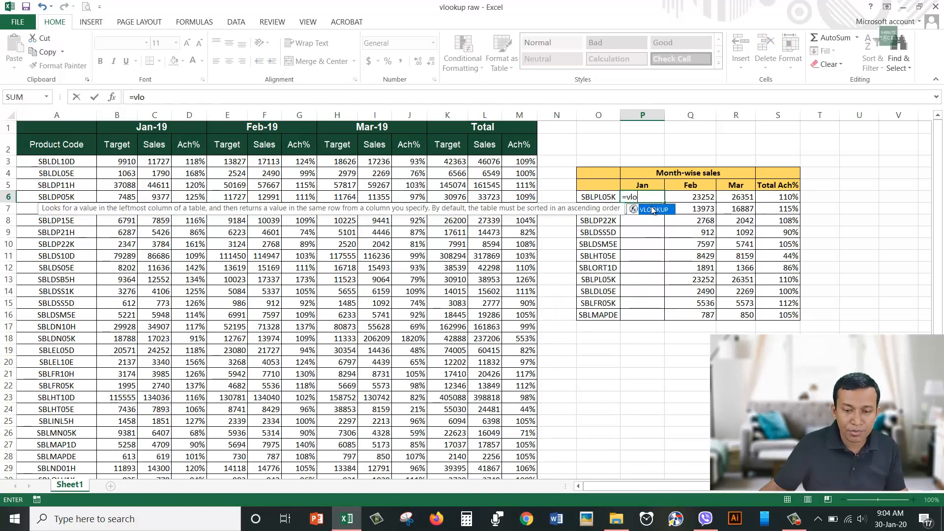
{"action": "double_click", "coordinate": [652, 210]}
{"action": "left_click", "coordinate": [608, 198]}
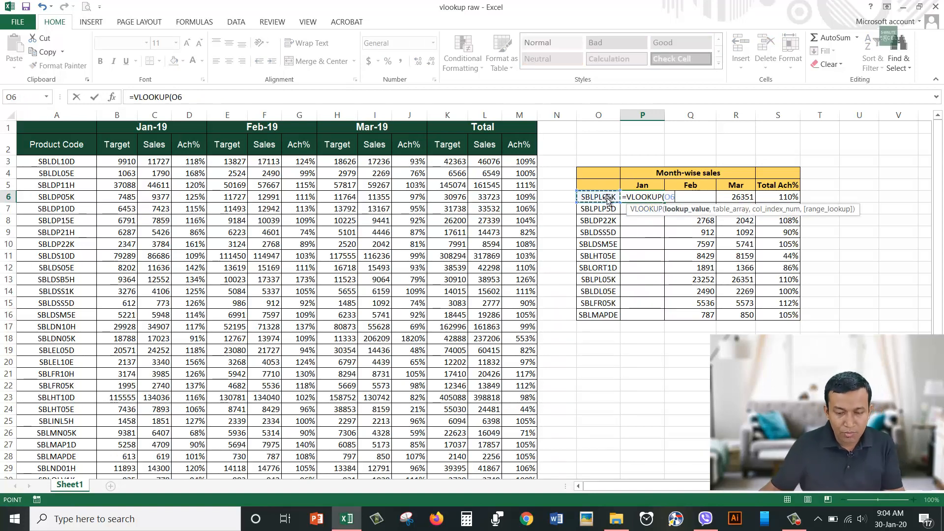
{"action": "type", "text": ","}
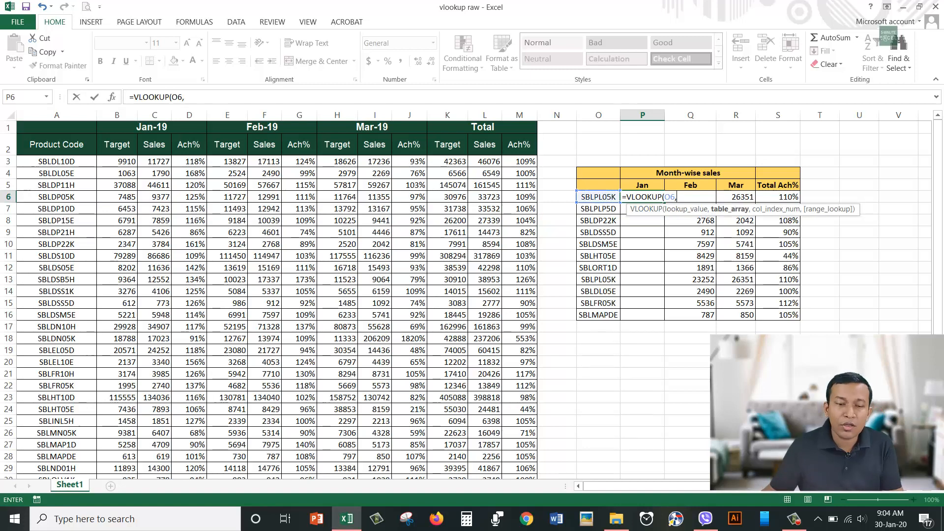
Complete the P6 VLOOKUP with columns A:M as the table, column index 3 and 0 for an exact match
{"action": "left_click_drag", "start_coordinate": [57, 115], "coordinate": [525, 129]}
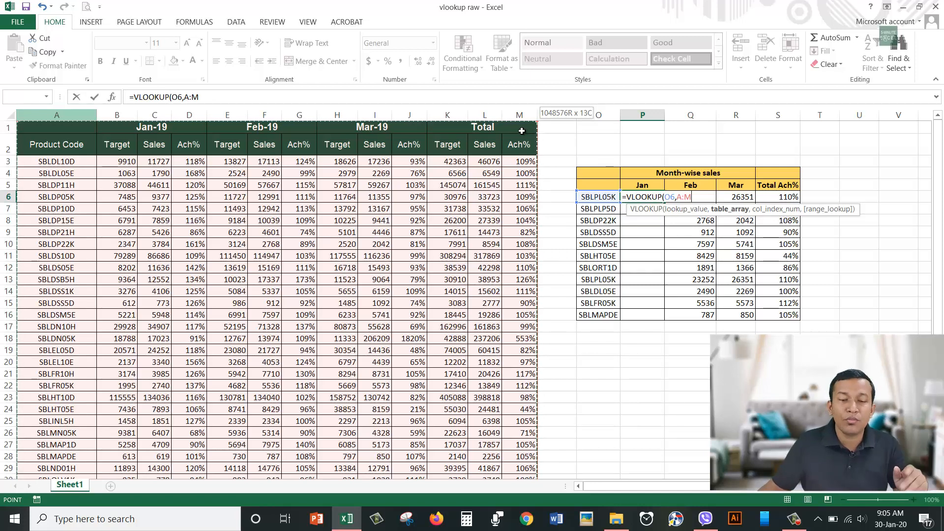
{"action": "left_click_drag", "start_coordinate": [521, 131], "coordinate": [521, 131]}
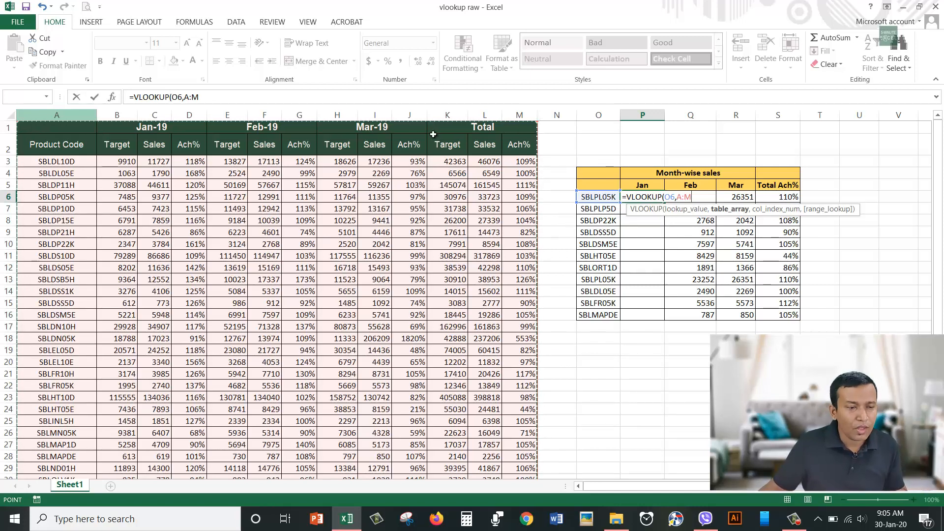
{"action": "left_click", "coordinate": [224, 94]}
{"action": "type", "text": ","}
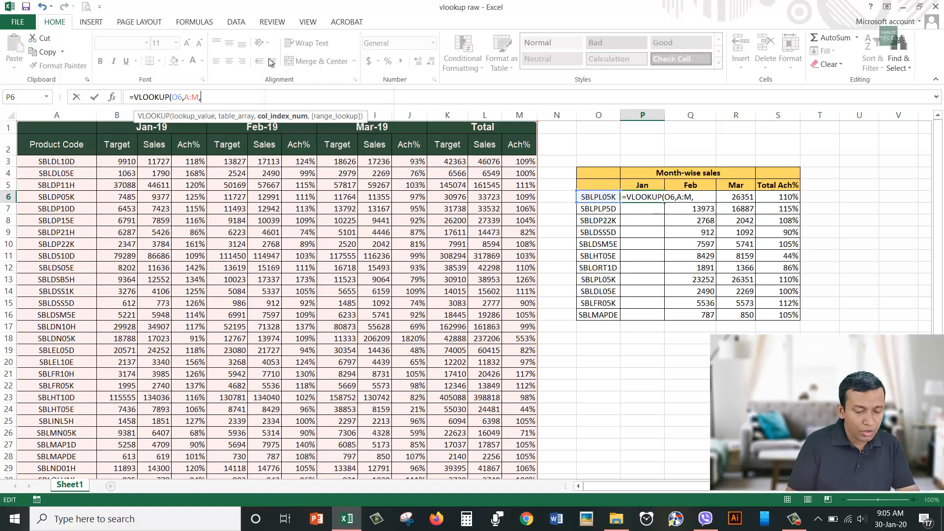
{"action": "type", "text": "3,0"}
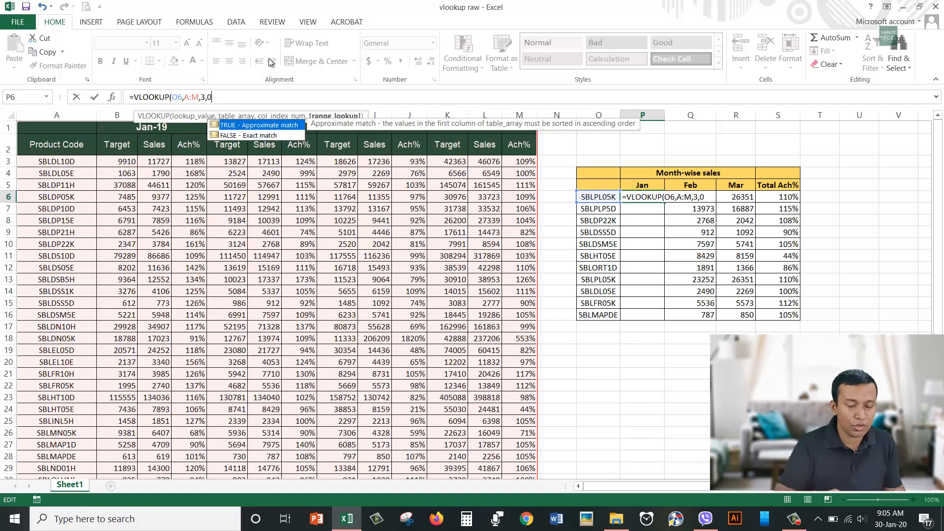
{"action": "type", "text": ")"}
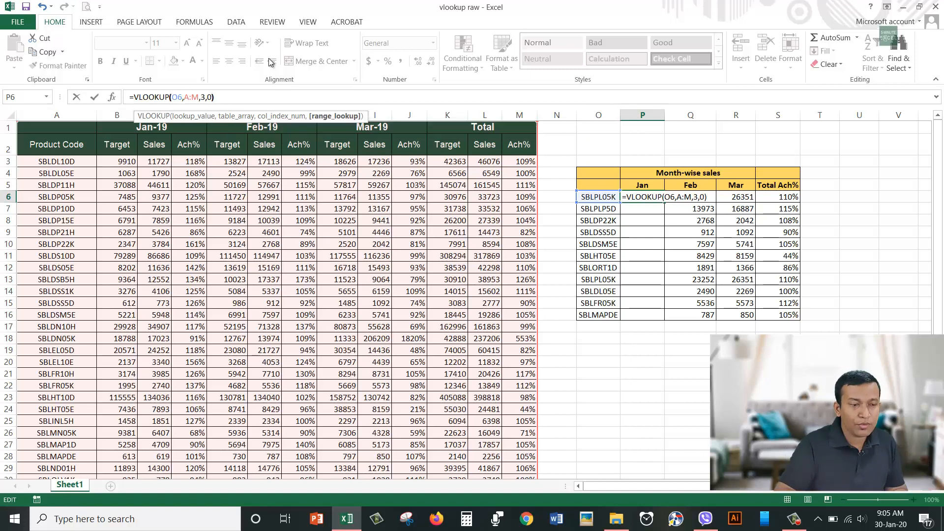
{"action": "key", "text": "Return"}
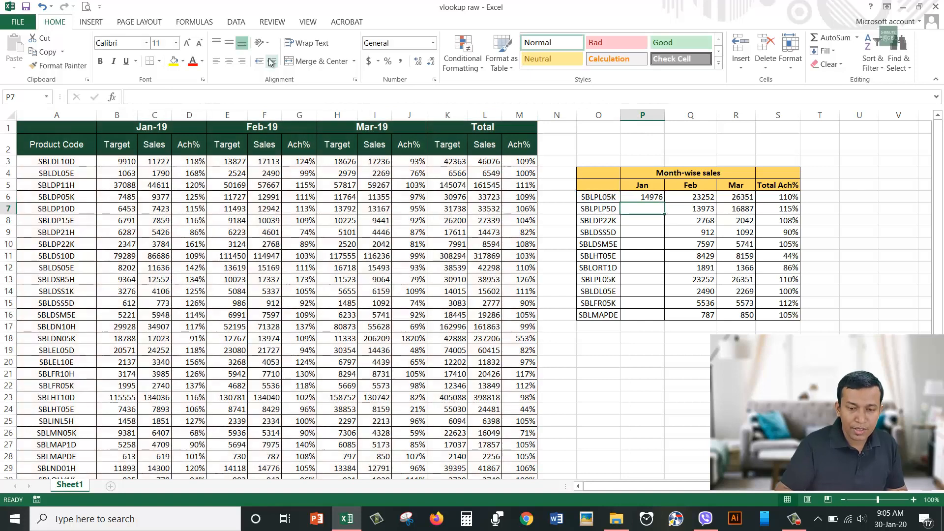
Lock the references in the P6 formula so the lookup value is $O6 and the table is $A:$M
{"action": "left_click", "coordinate": [645, 197]}
{"action": "left_click", "coordinate": [175, 97]}
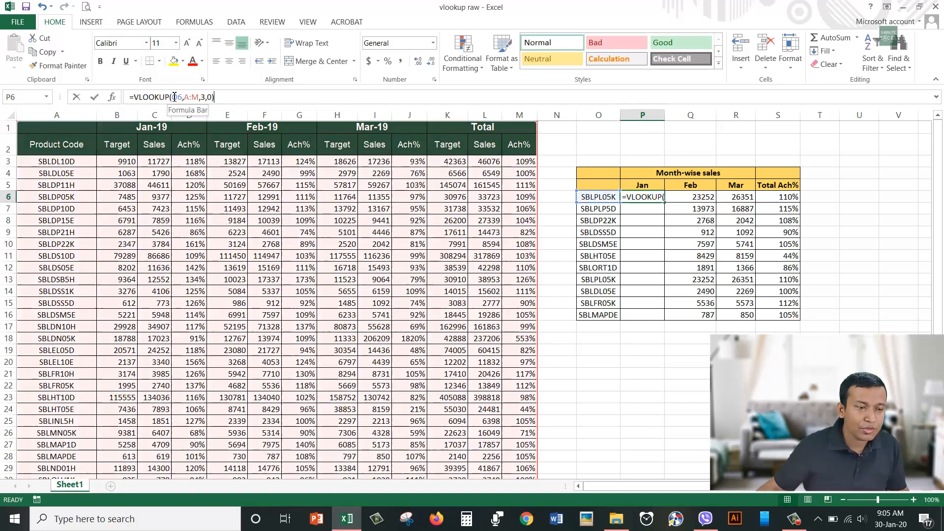
{"action": "type", "text": "$"}
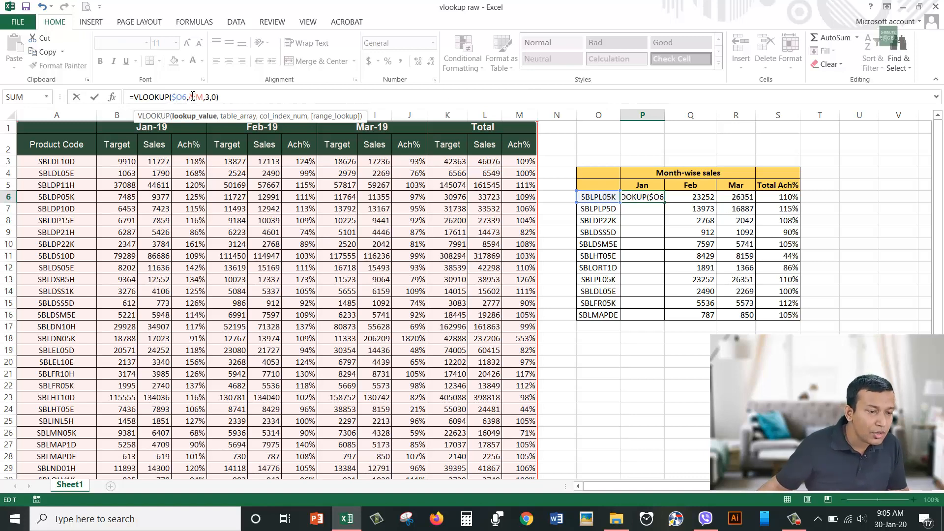
{"action": "left_click", "coordinate": [191, 97]}
{"action": "type", "text": "$"}
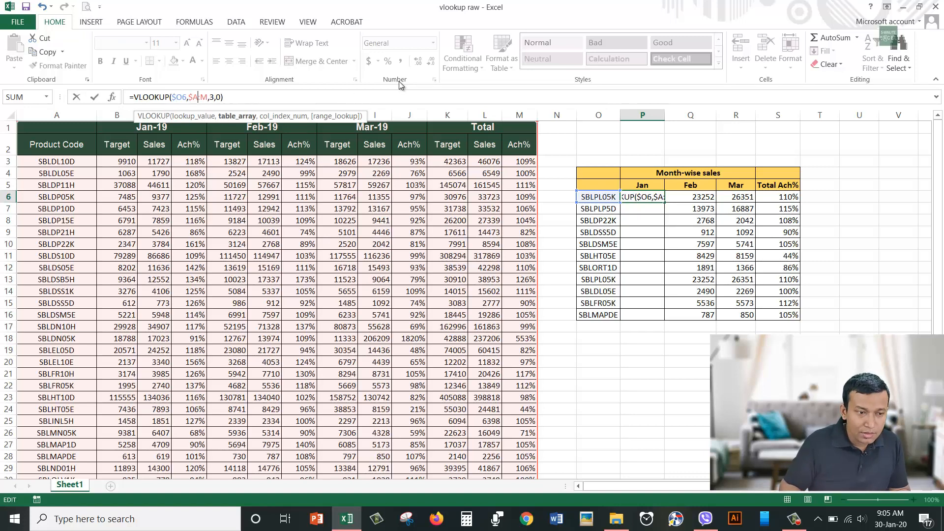
{"action": "key", "text": "Right"}
{"action": "type", "text": "$"}
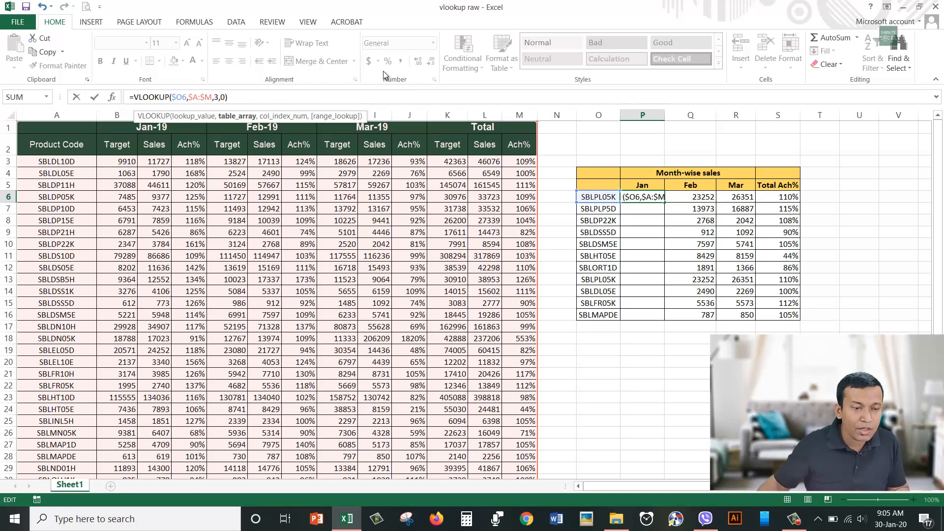
{"action": "left_click", "coordinate": [243, 97]}
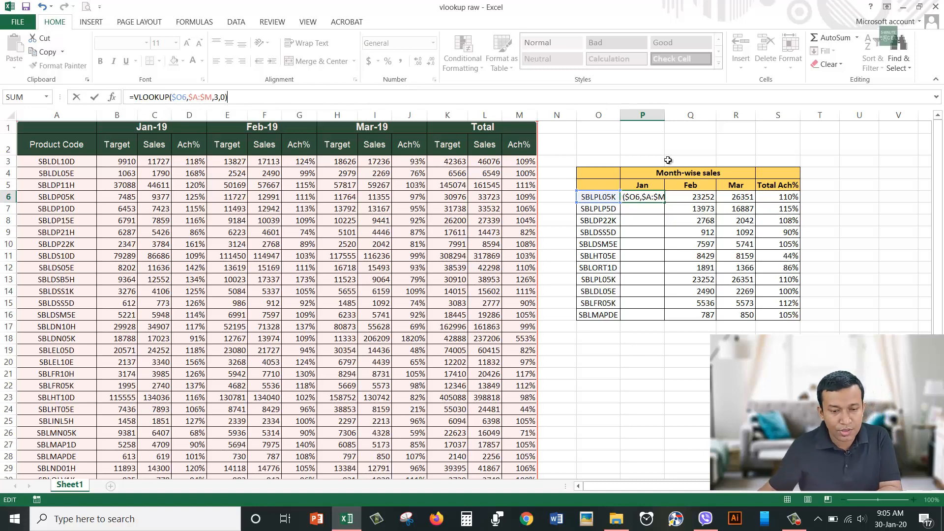
{"action": "key", "text": "Return"}
Fill the Jan formula from P6 down to P16 and copy it across to the Feb cells Q6:Q16
{"action": "left_click", "coordinate": [654, 198]}
{"action": "double_click", "coordinate": [666, 203]}
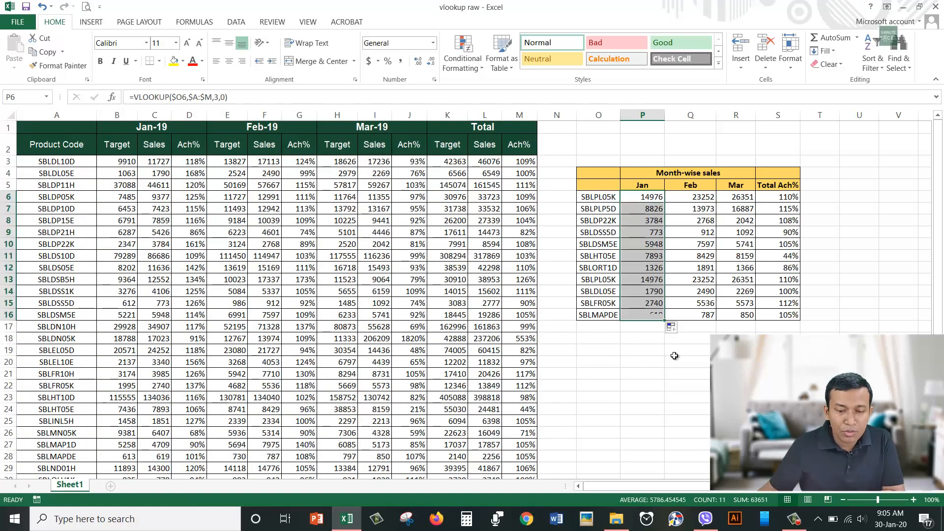
{"action": "left_click_drag", "start_coordinate": [665, 320], "coordinate": [699, 317]}
Change the column index in the Feb formula in Q6 to 6 and fill it down to Q16
{"action": "left_click", "coordinate": [706, 196]}
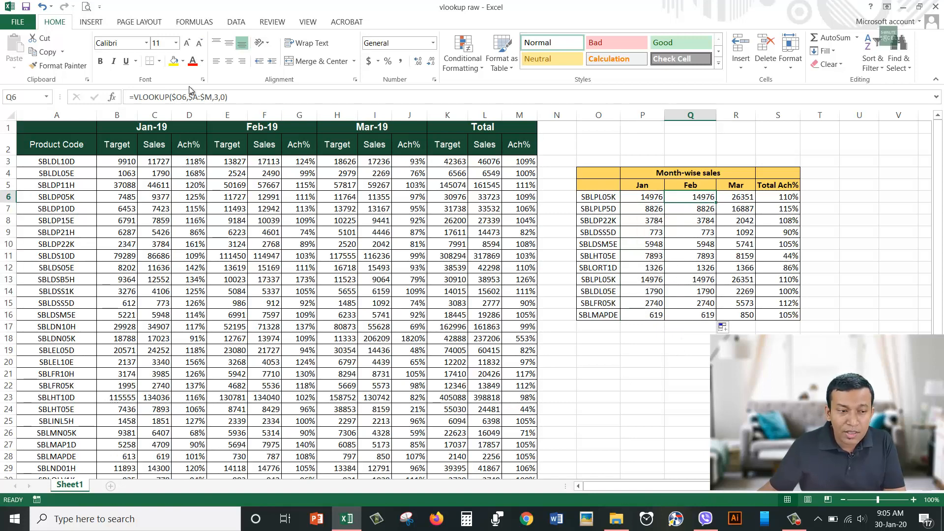
{"action": "left_click", "coordinate": [214, 97]}
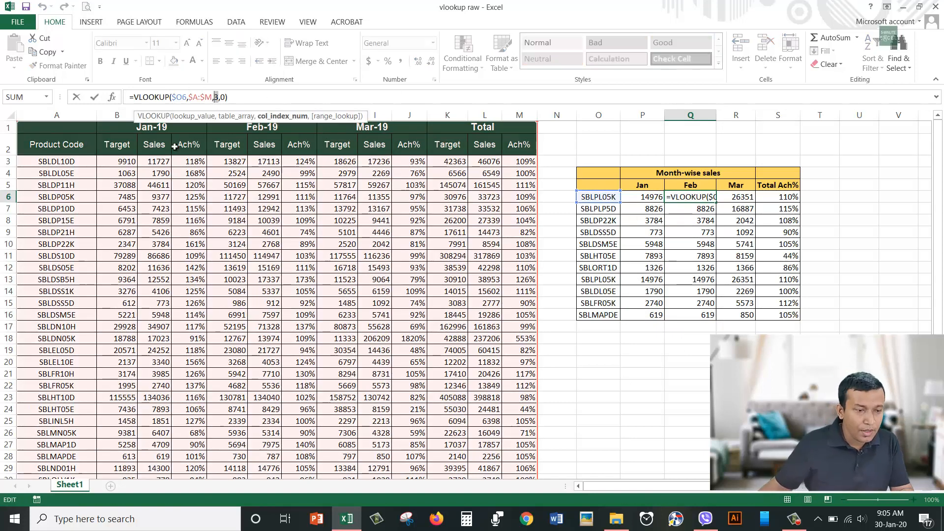
{"action": "key", "text": "Delete"}
{"action": "type", "text": "6"}
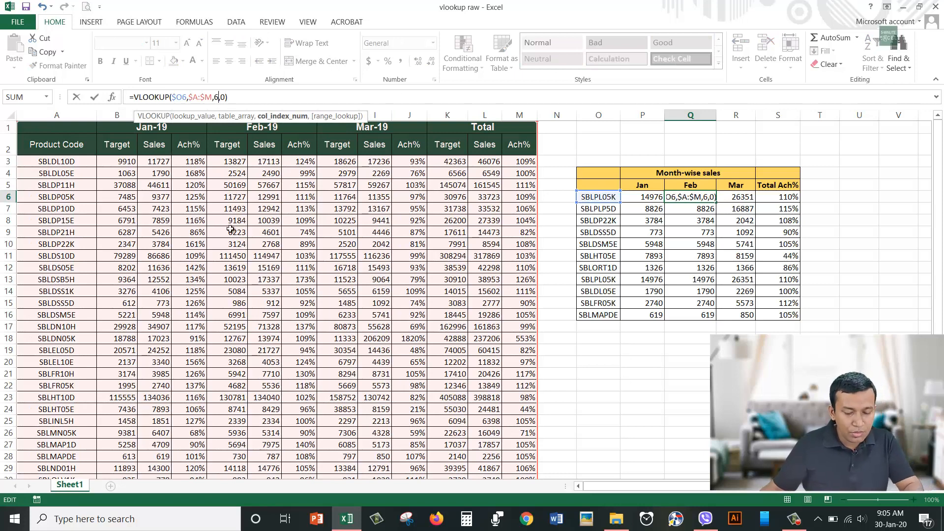
{"action": "key", "text": "Return"}
{"action": "left_click", "coordinate": [703, 200]}
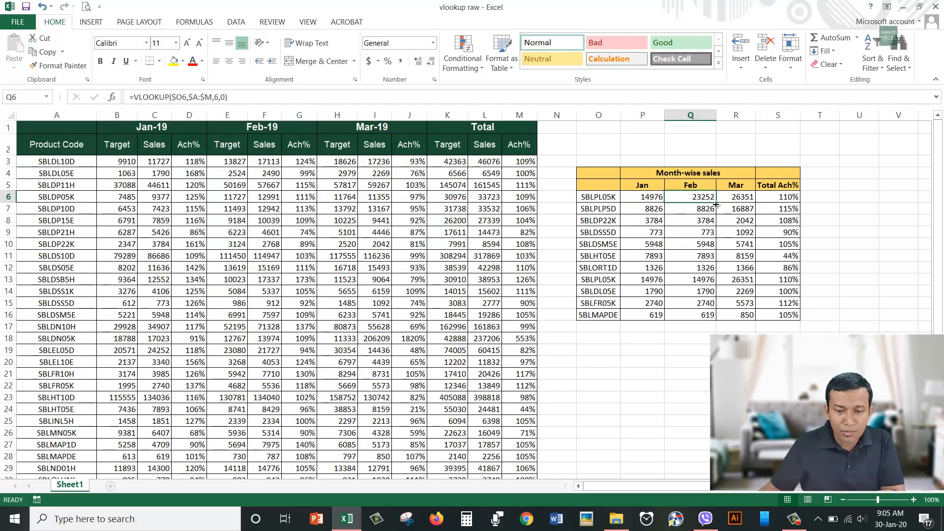
{"action": "double_click", "coordinate": [716, 203]}
{"action": "left_click", "coordinate": [746, 197]}
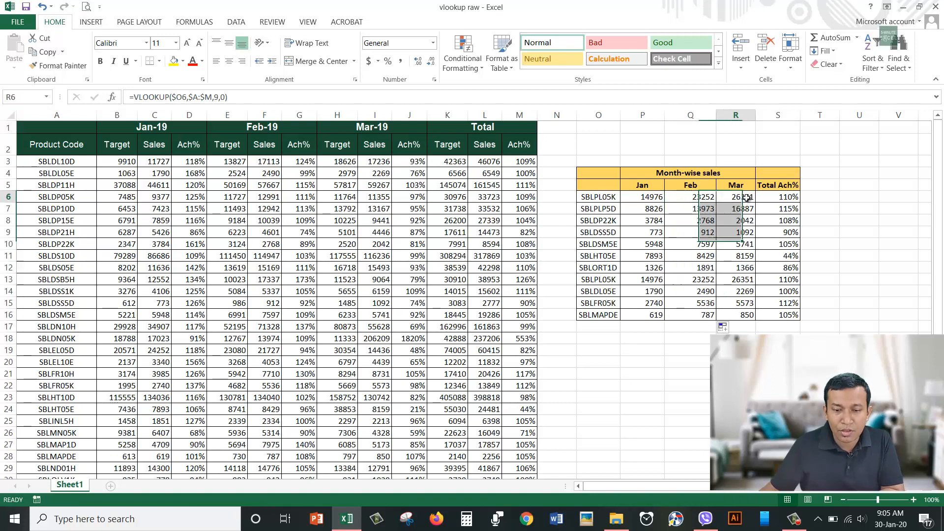